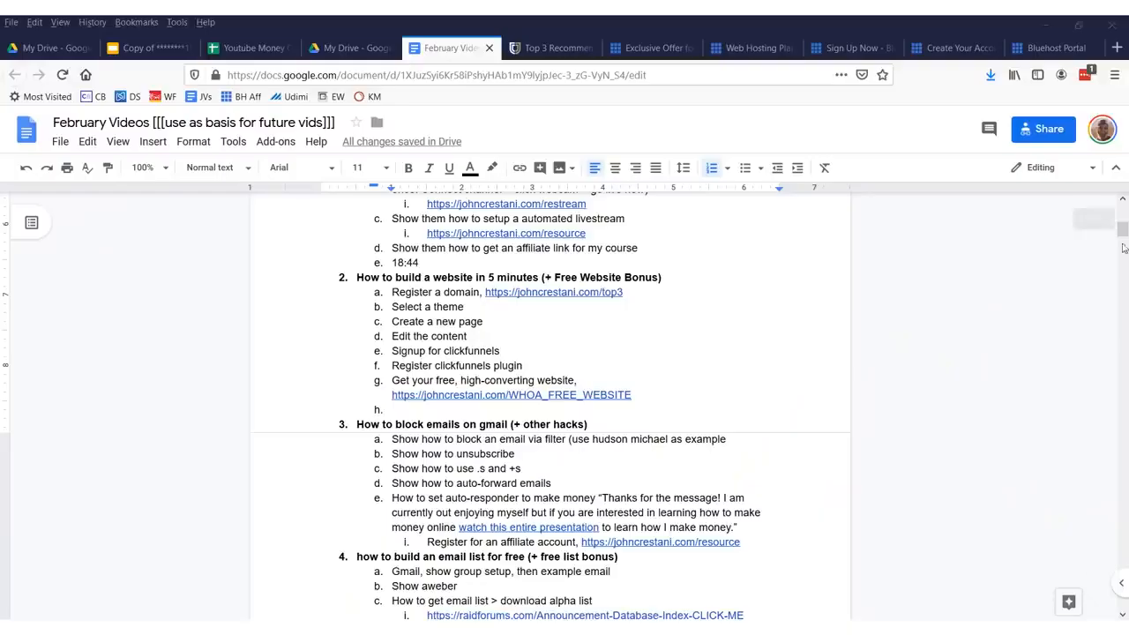
Open the Bluehost sign-up offer from the page of top recommended website hosting providers
left_click(552, 49)
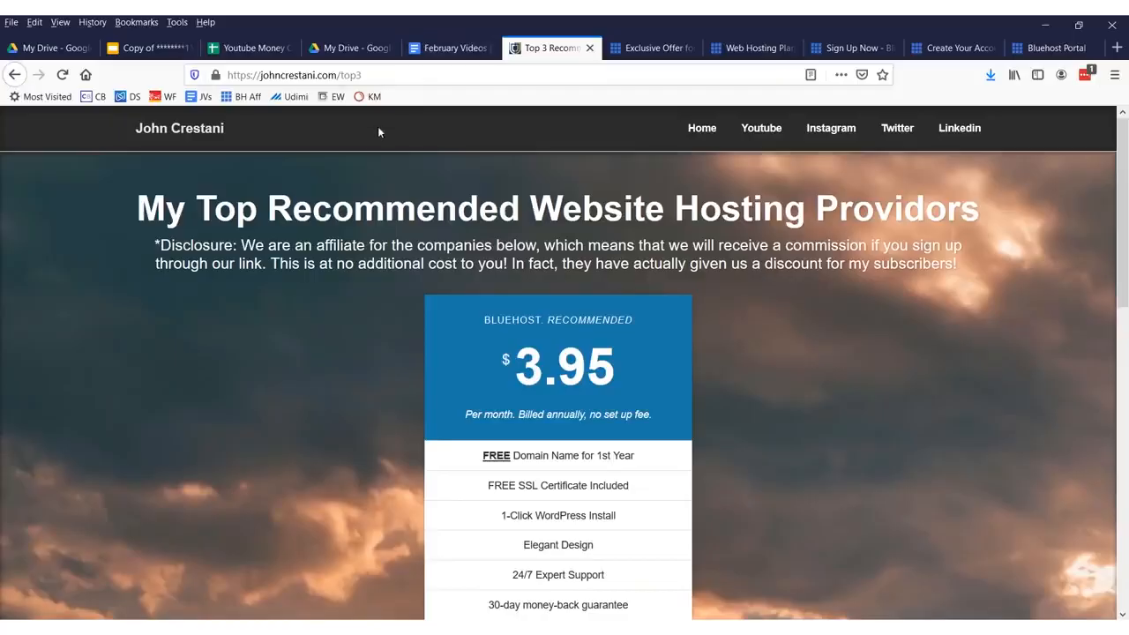
scroll(518, 350, "down", 3)
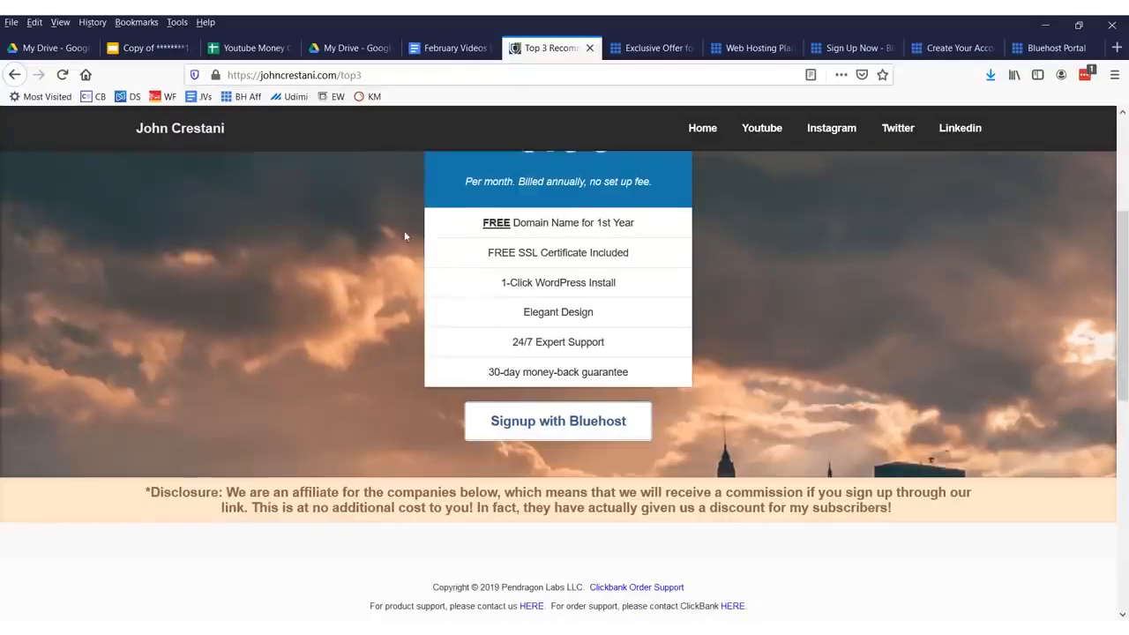
scroll(556, 411, "up", 2)
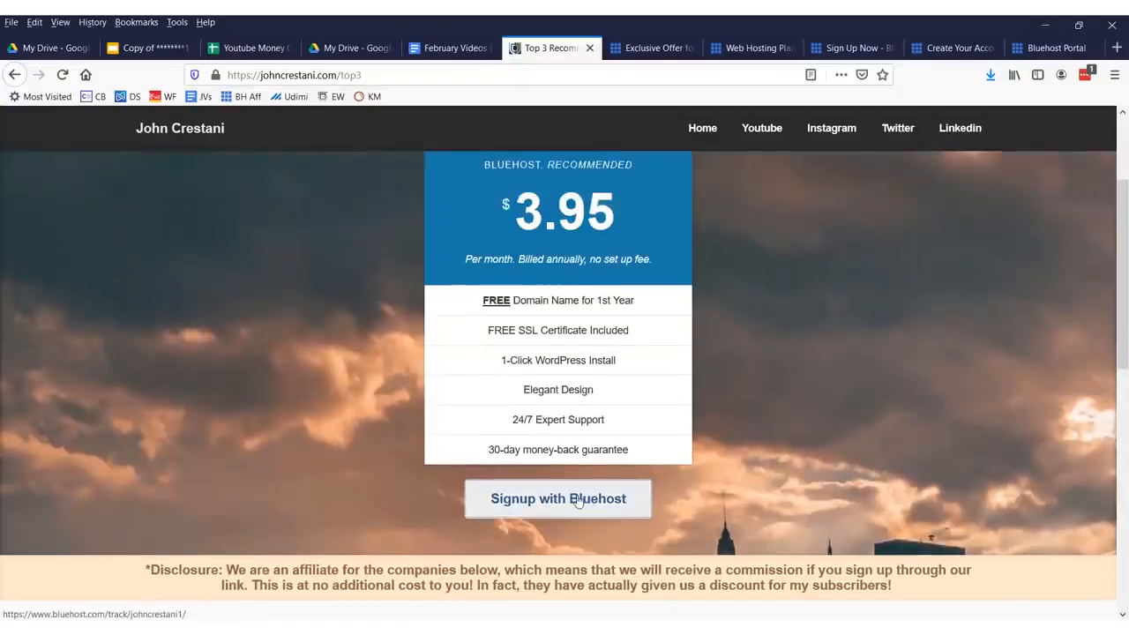
left_click(578, 500)
Review the monthly price and the free domain and site builder benefit in the Bluehost exclusive offer
left_click_drag(244, 421, 303, 422)
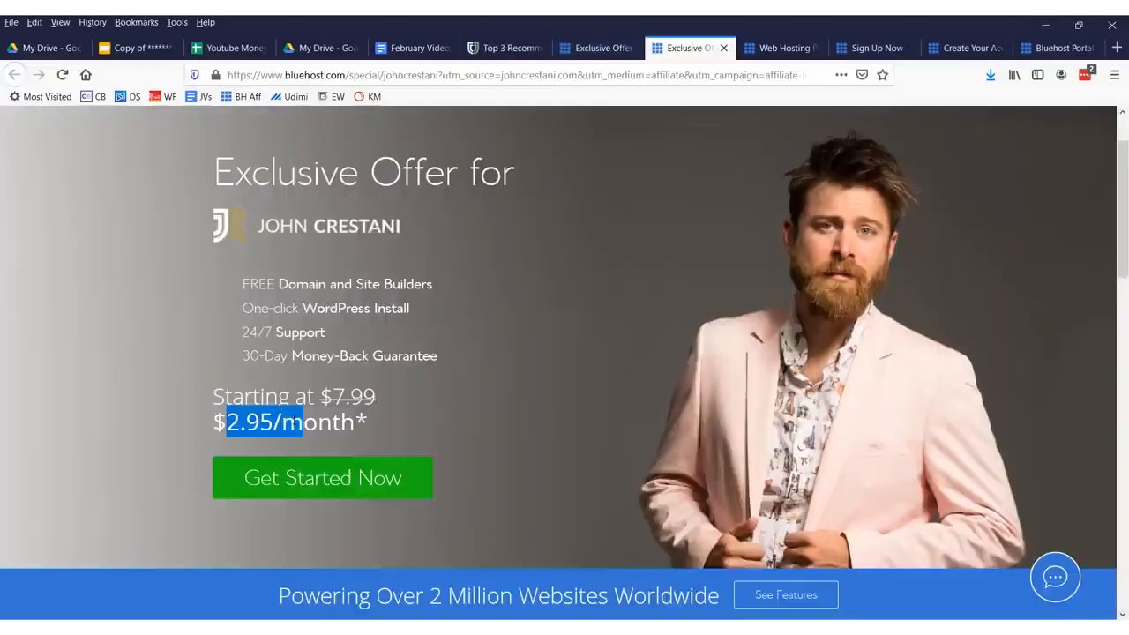
left_click(318, 423)
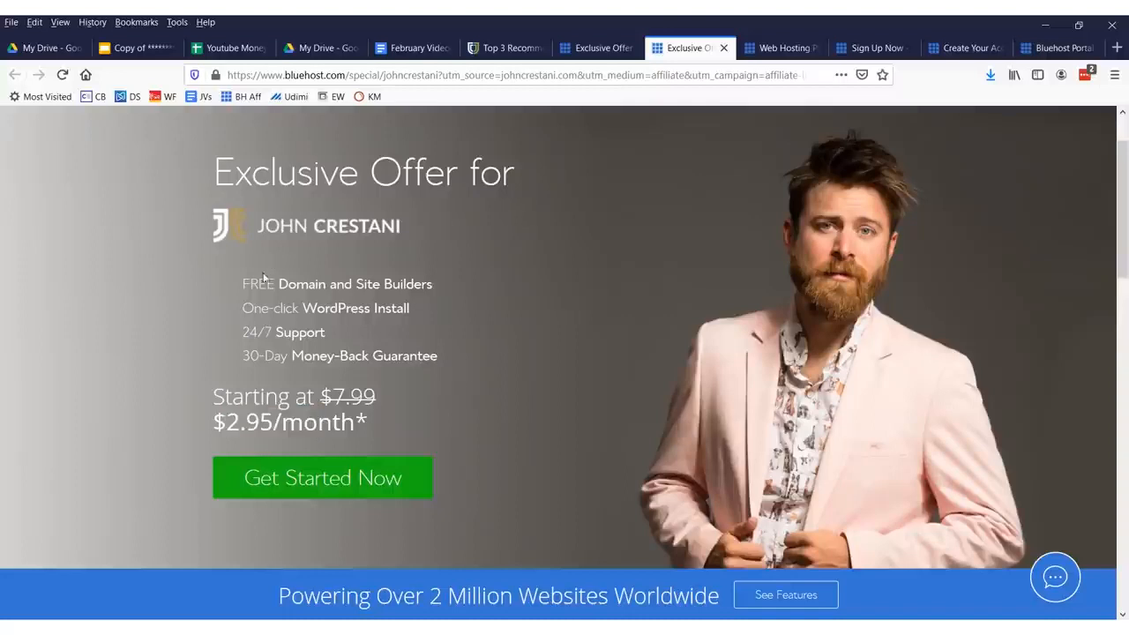
left_click_drag(262, 283, 479, 295)
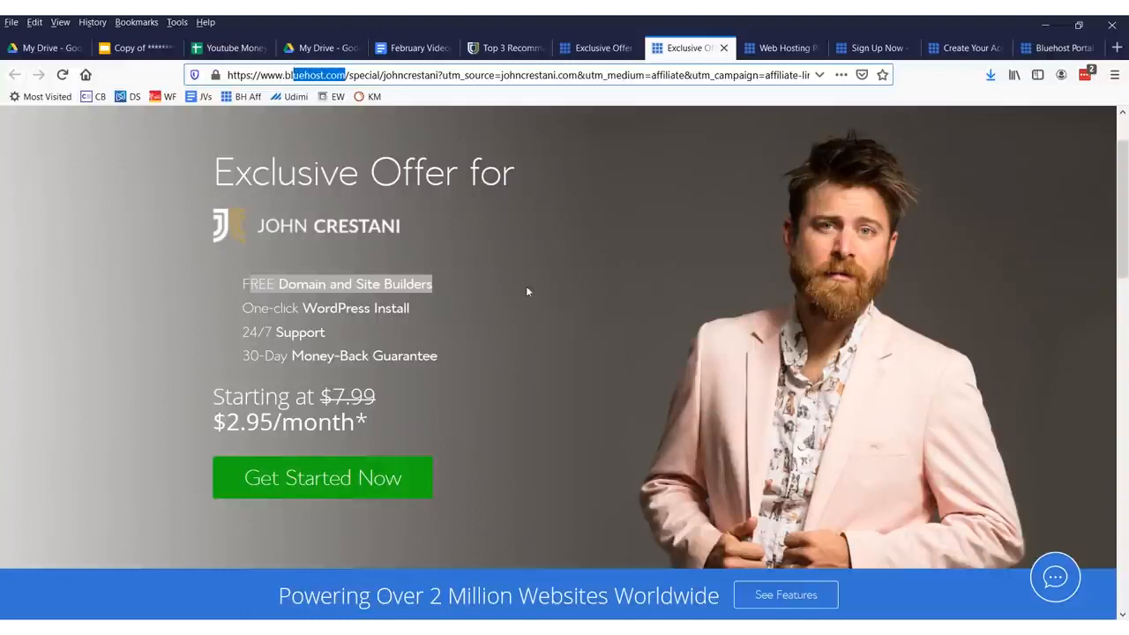
left_click_drag(228, 398, 380, 442)
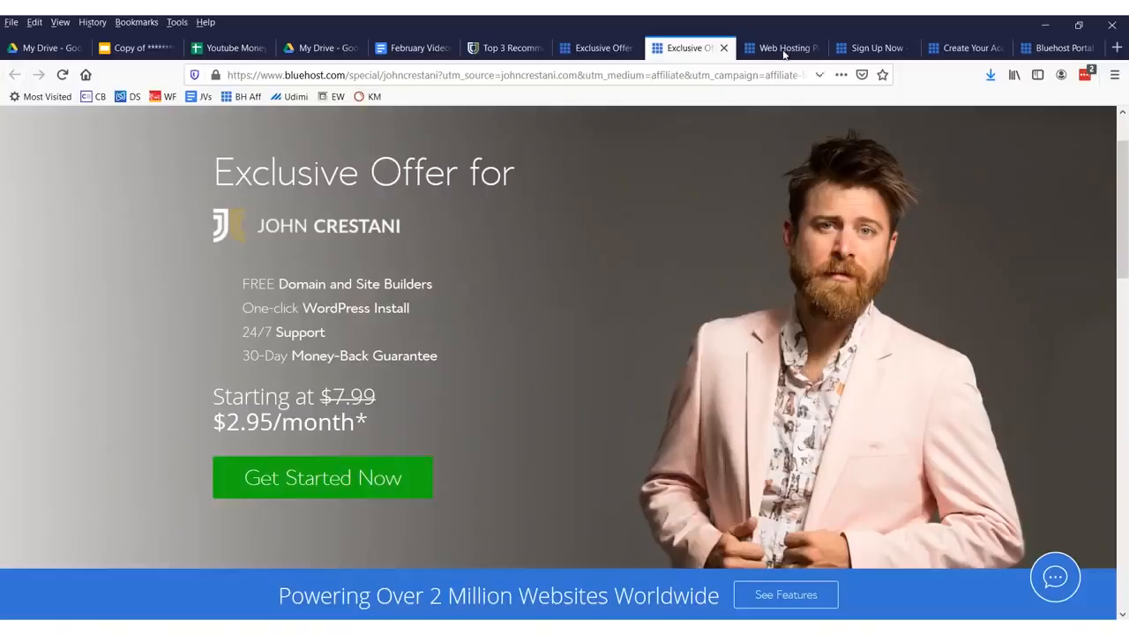
Compare the features and prices of the basic, plus, choice plus and Go PRO hosting plans
left_click(784, 50)
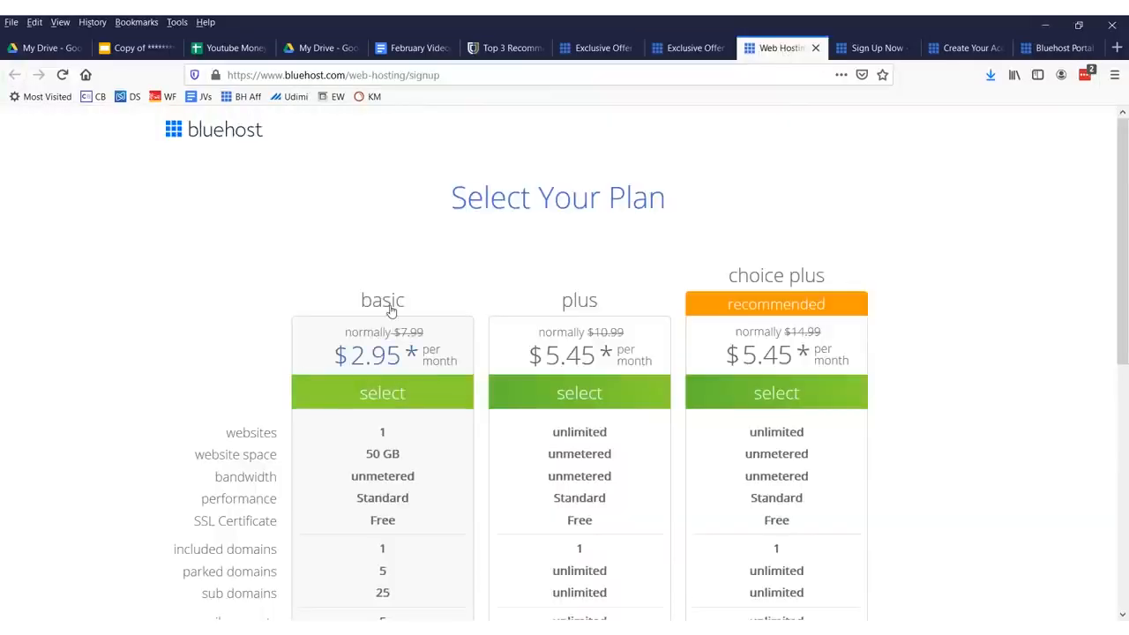
scroll(410, 320, "down", 3)
mouse_move(452, 127)
left_mouse_down()
mouse_move(163, 128)
mouse_move(754, 616)
left_mouse_up()
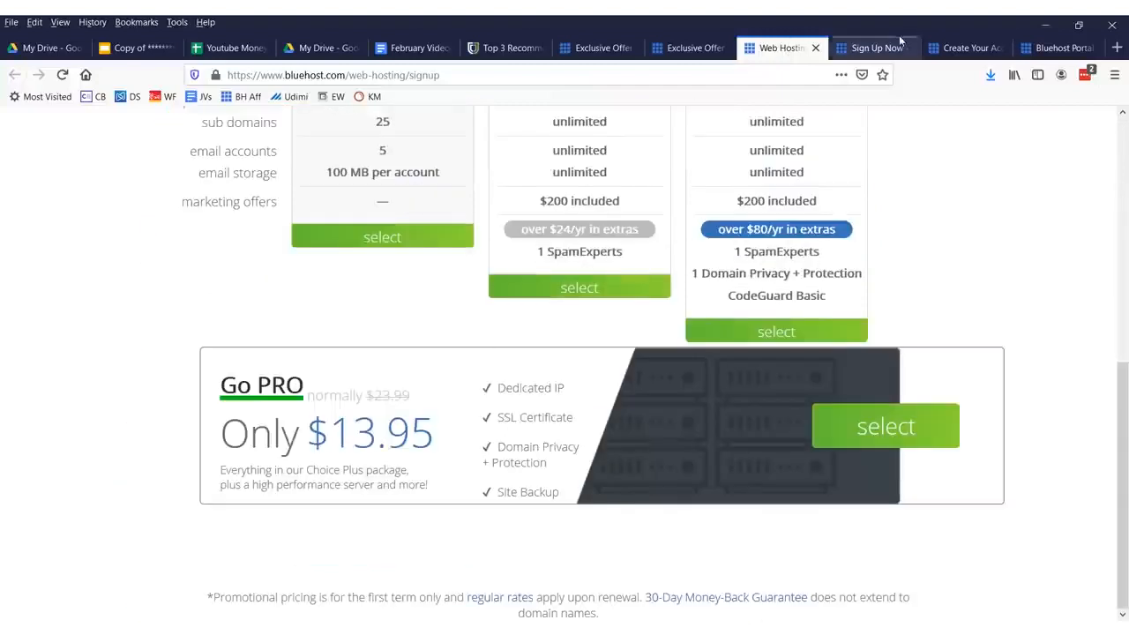
Submit ilovehedgehogs with the .com extension as the new domain, and return to the domain setup form
left_click(901, 41)
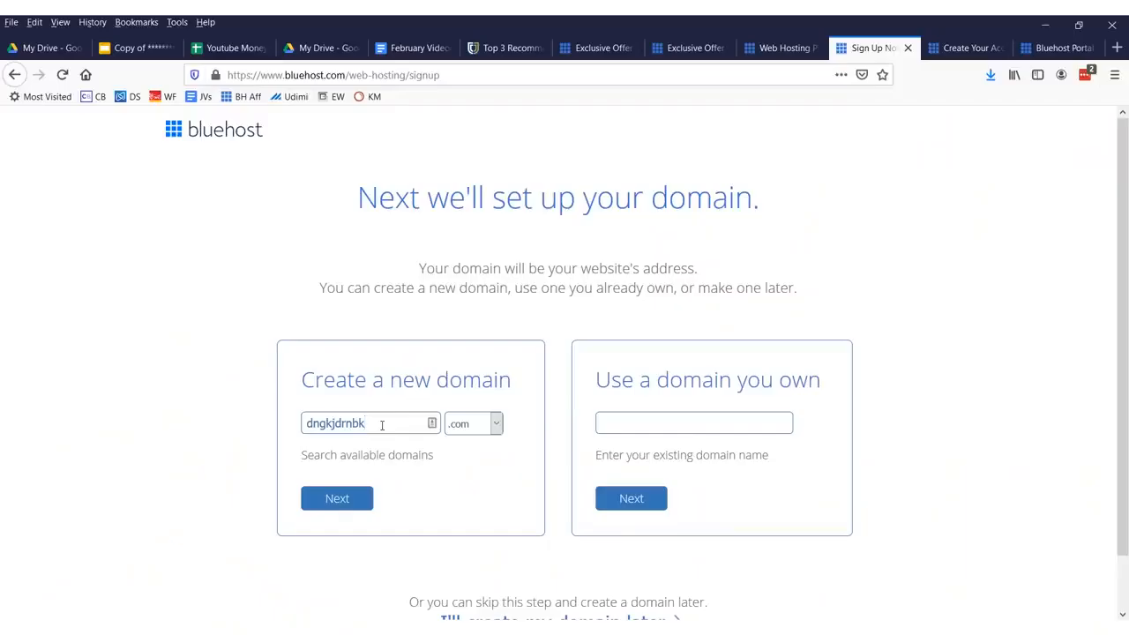
left_click(345, 507)
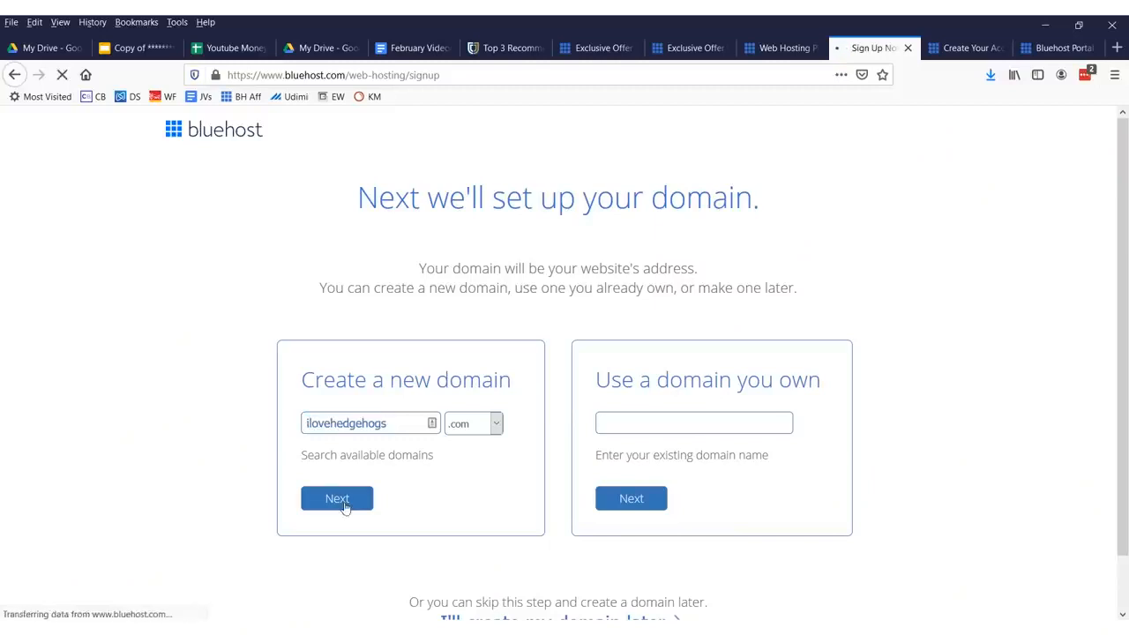
left_click(14, 75)
Extend the new domain name to ilovehedgehogsdoyou with the .com extension and submit it
left_click(411, 416)
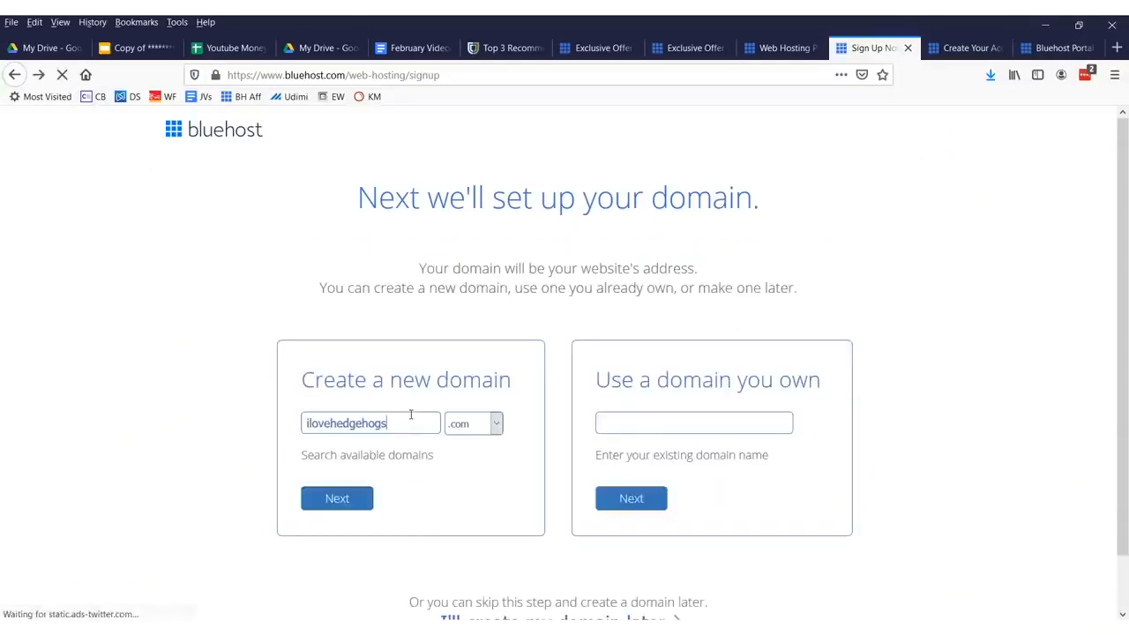
type("doyou")
left_click(337, 499)
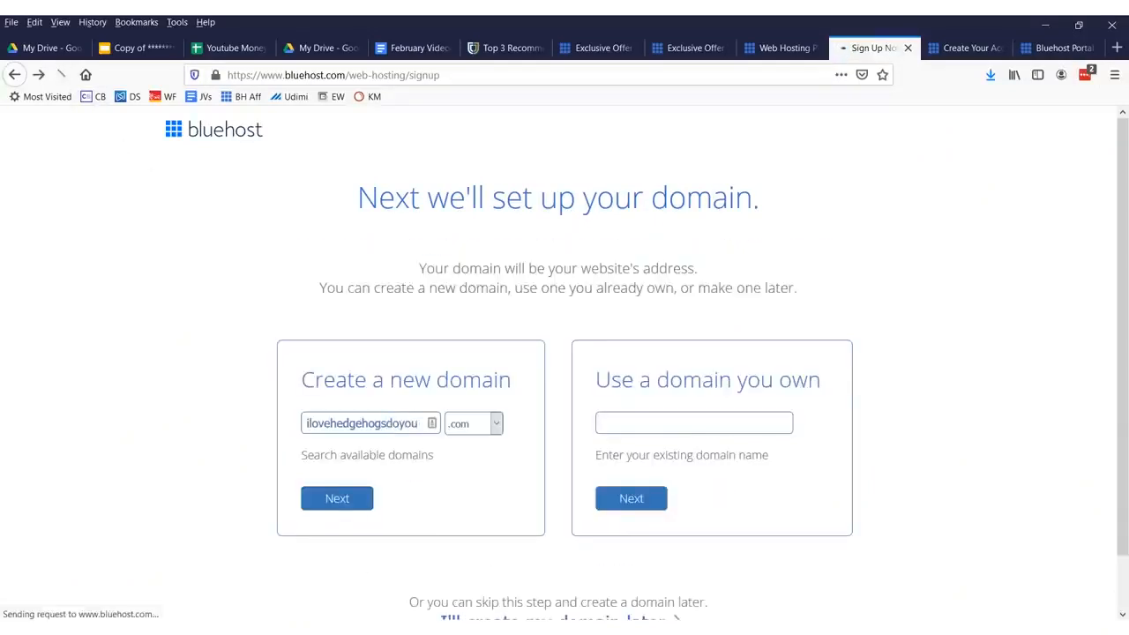
left_click_drag(330, 275, 728, 361)
left_click(703, 373)
Review the account information fields required to create the Bluehost account
scroll(671, 353, "down", 3)
scroll(707, 332, "up", 3)
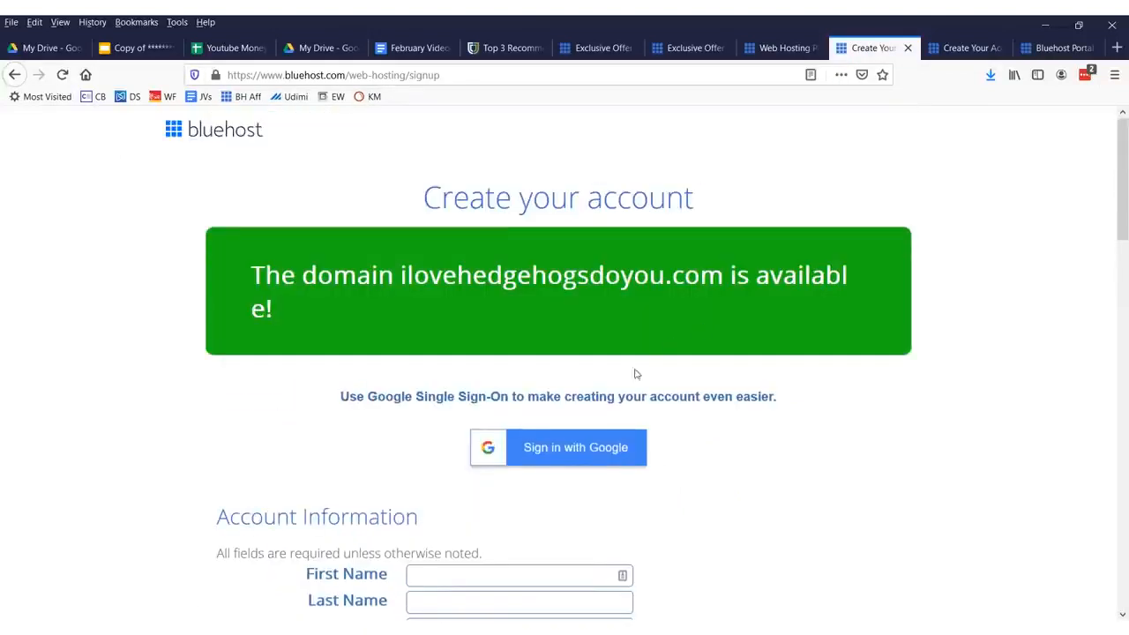
scroll(636, 374, "down", 4)
left_click_drag(430, 178, 803, 281)
left_click(803, 280)
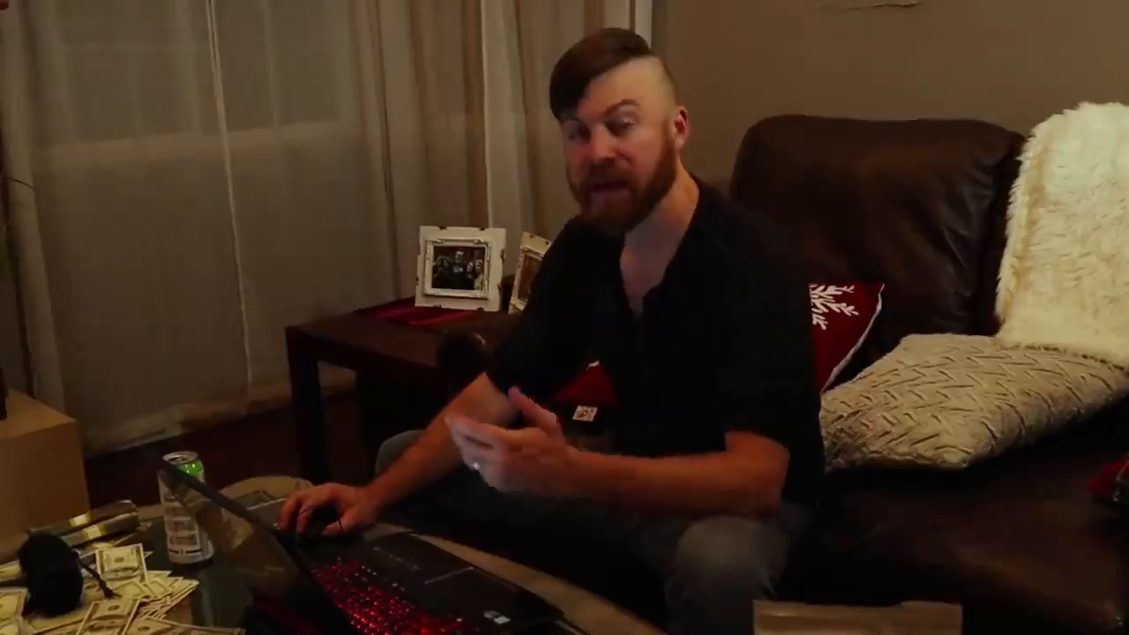
left_click_drag(232, 159, 188, 589)
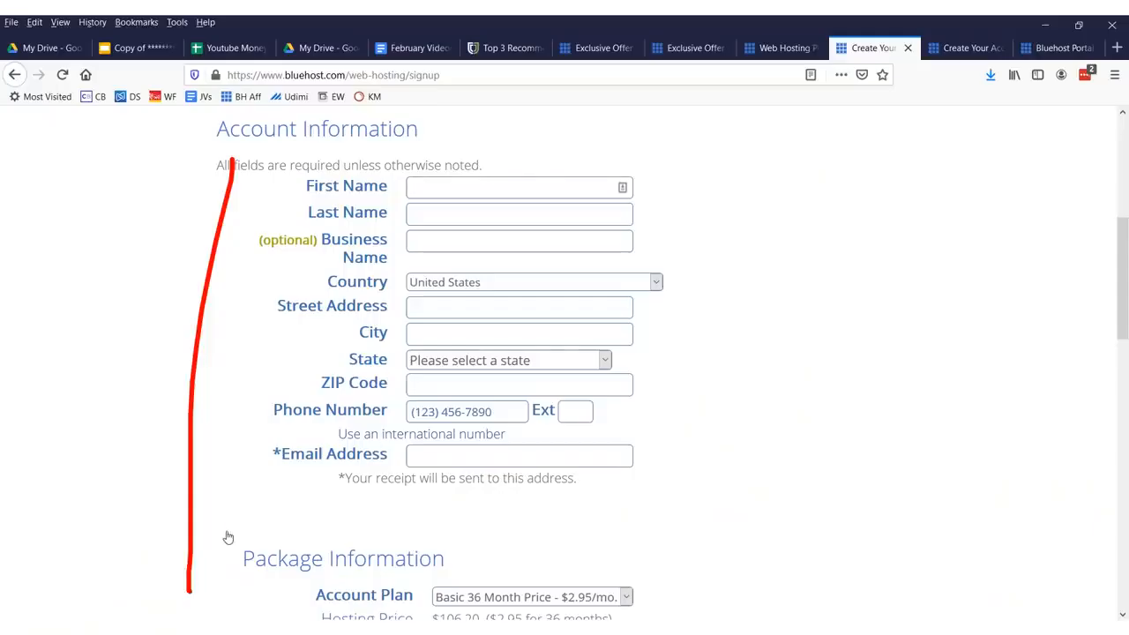
key("Escape")
Set the account plan to Basic 36 Month Price - $2.95/mo. in the package information
scroll(617, 466, "down", 4)
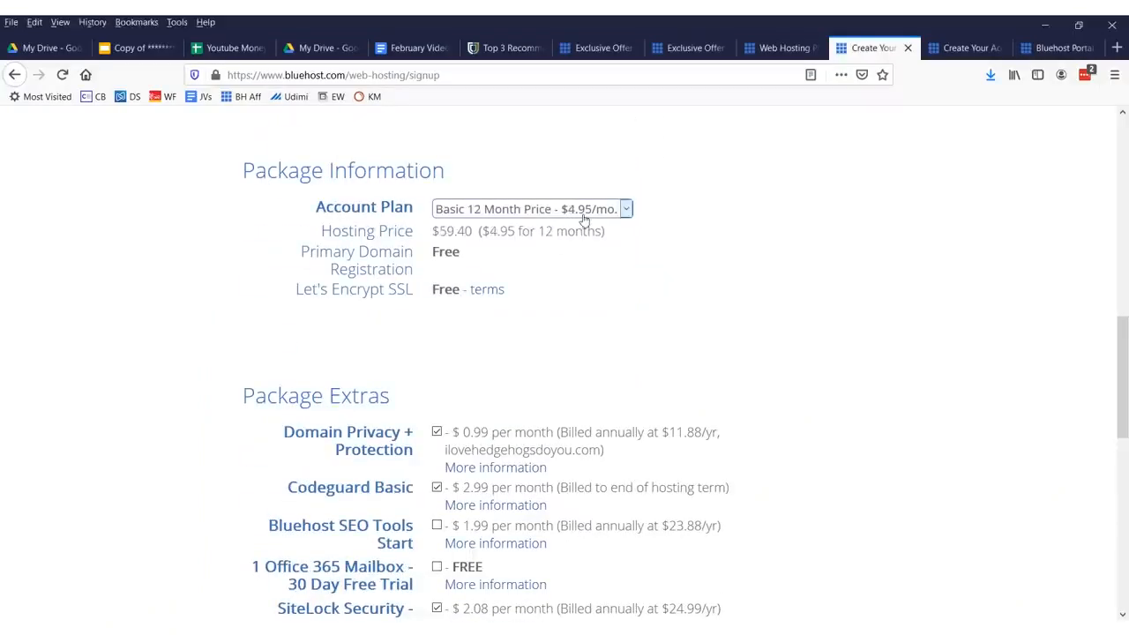
left_click(583, 218)
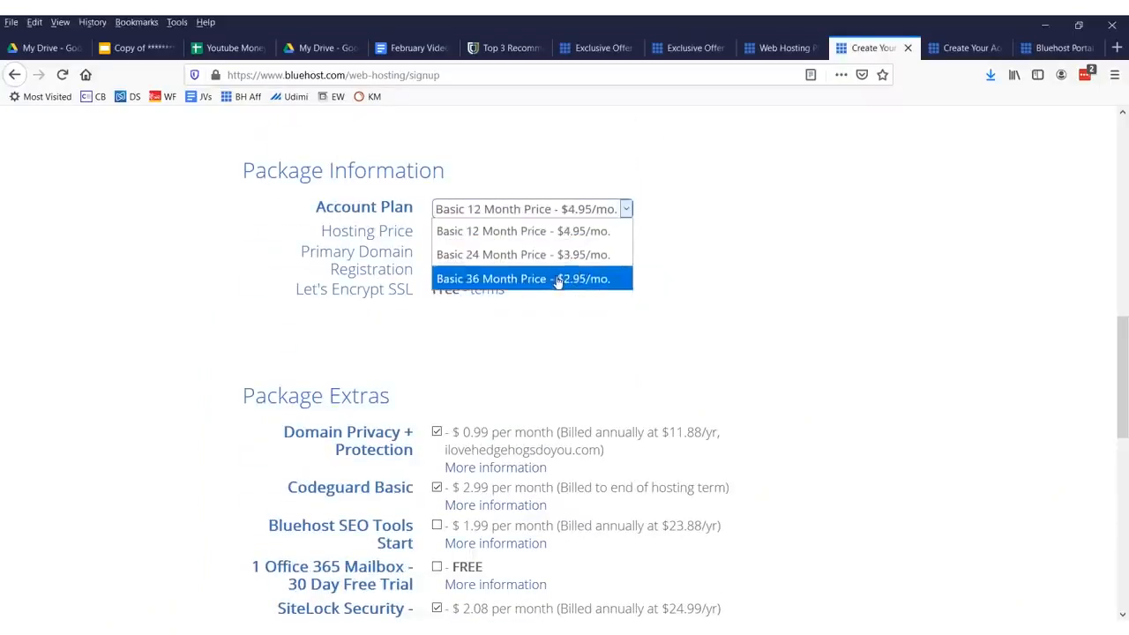
left_click(558, 278)
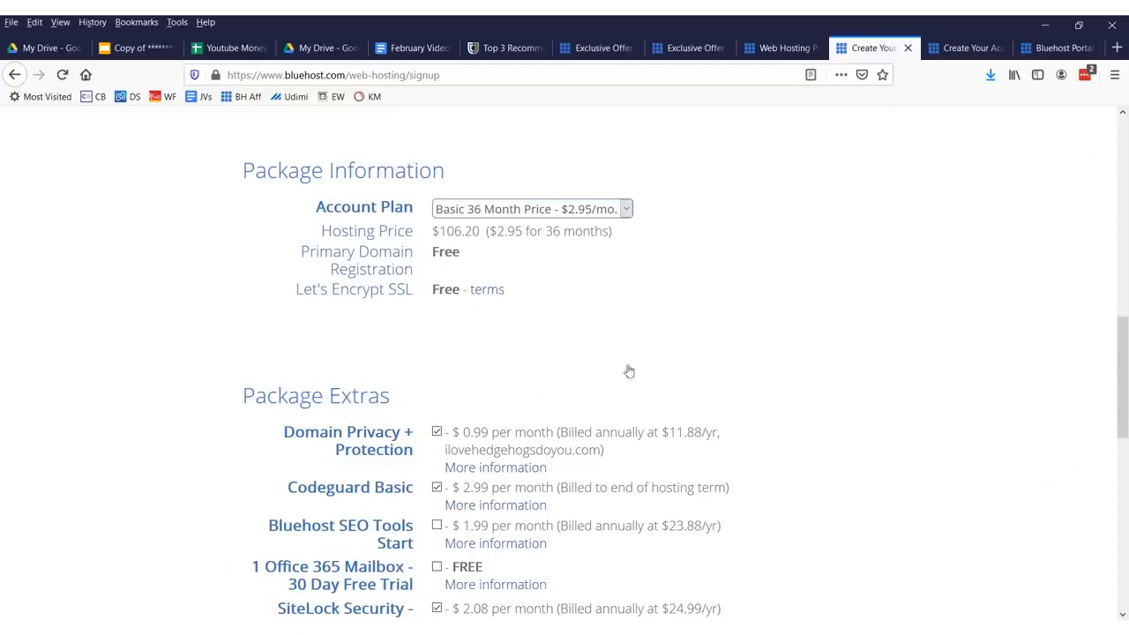
Deselect the Codeguard Basic and SiteLock Security package extras, and review the payment information and terms sections
scroll(485, 345, "down", 4)
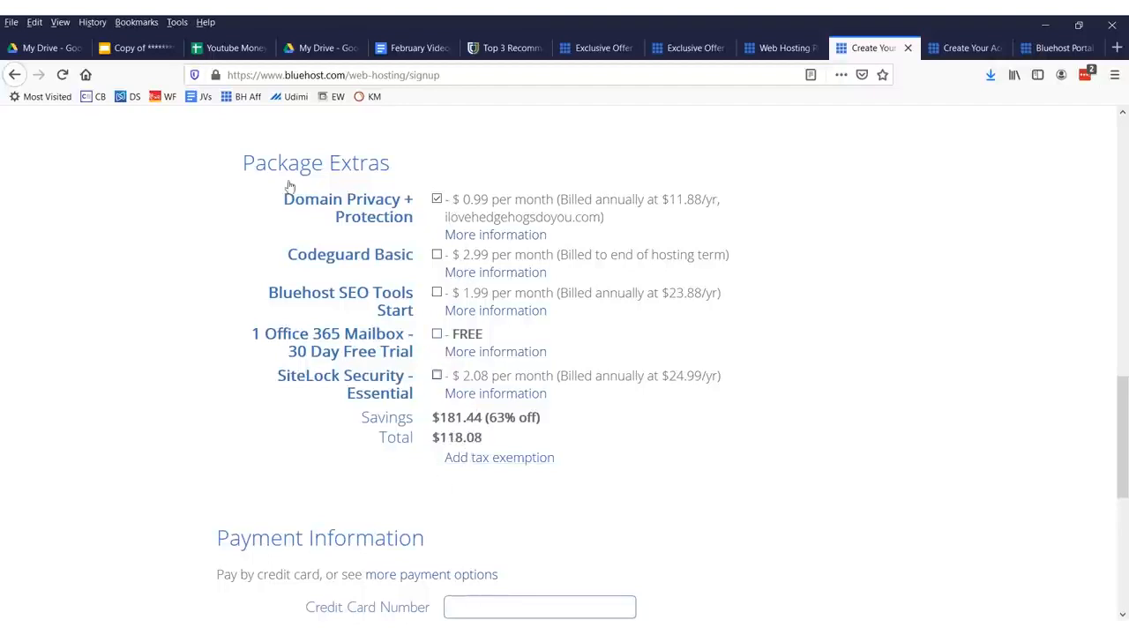
scroll(852, 461, "down", 5)
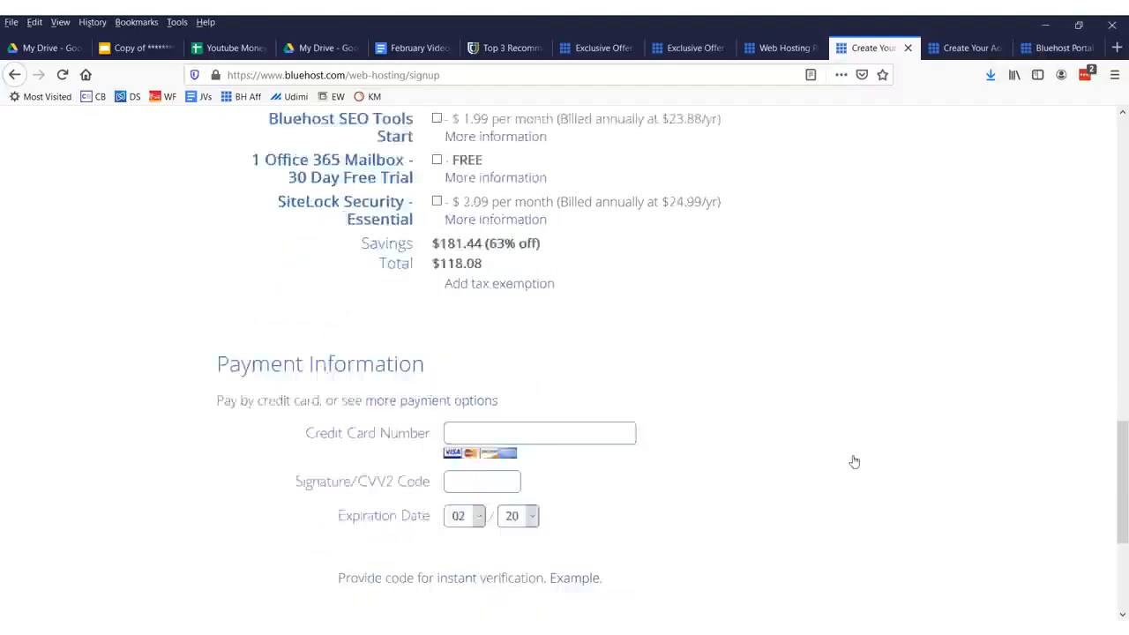
mouse_move(190, 341)
left_mouse_down()
mouse_move(899, 207)
mouse_move(23, 114)
left_mouse_up()
scroll(322, 251, "down", 1)
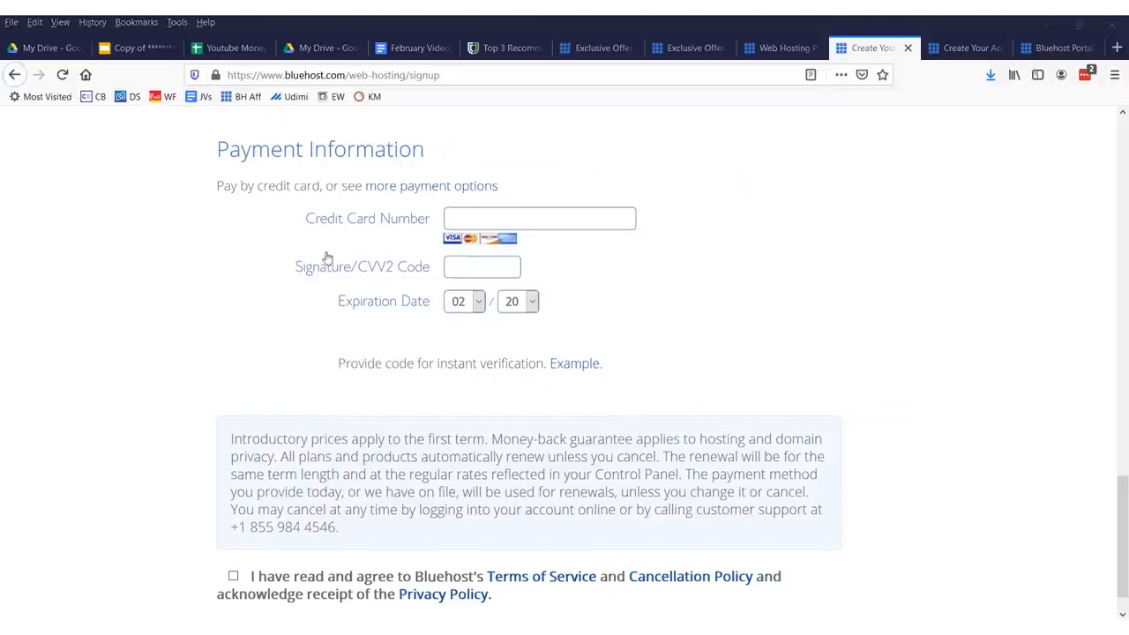
mouse_move(138, 518)
left_mouse_down()
mouse_move(181, 533)
mouse_move(93, 211)
mouse_move(155, 587)
left_mouse_up()
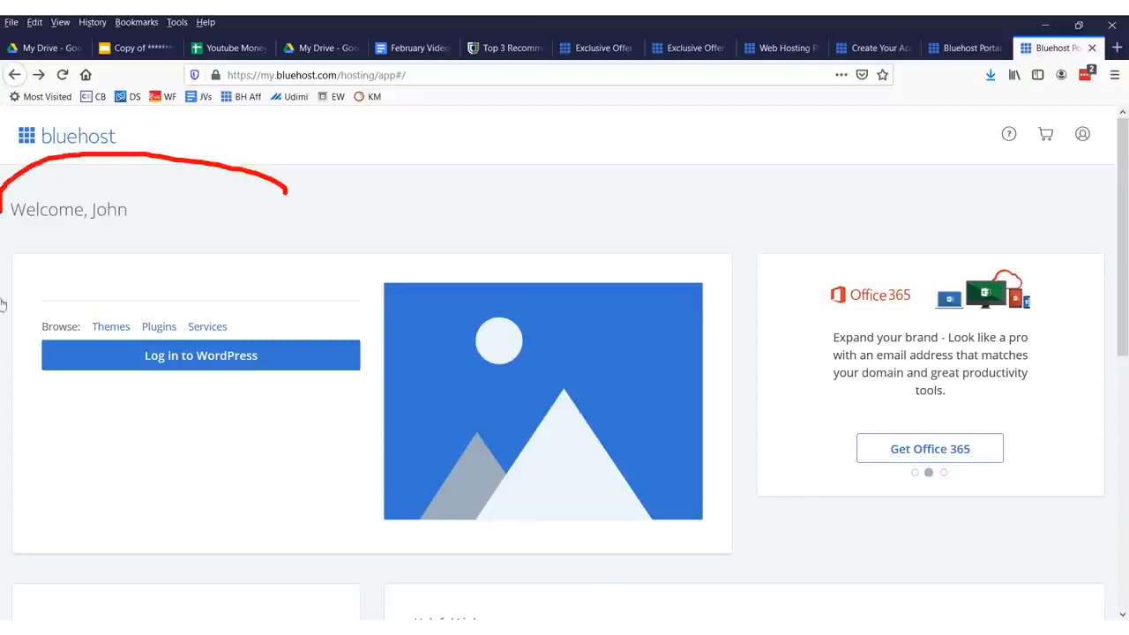
Open the My Sites page from the WordPress helpful links on the Bluehost portal home page
left_click_drag(1, 304, 454, 320)
scroll(458, 317, "down", 5)
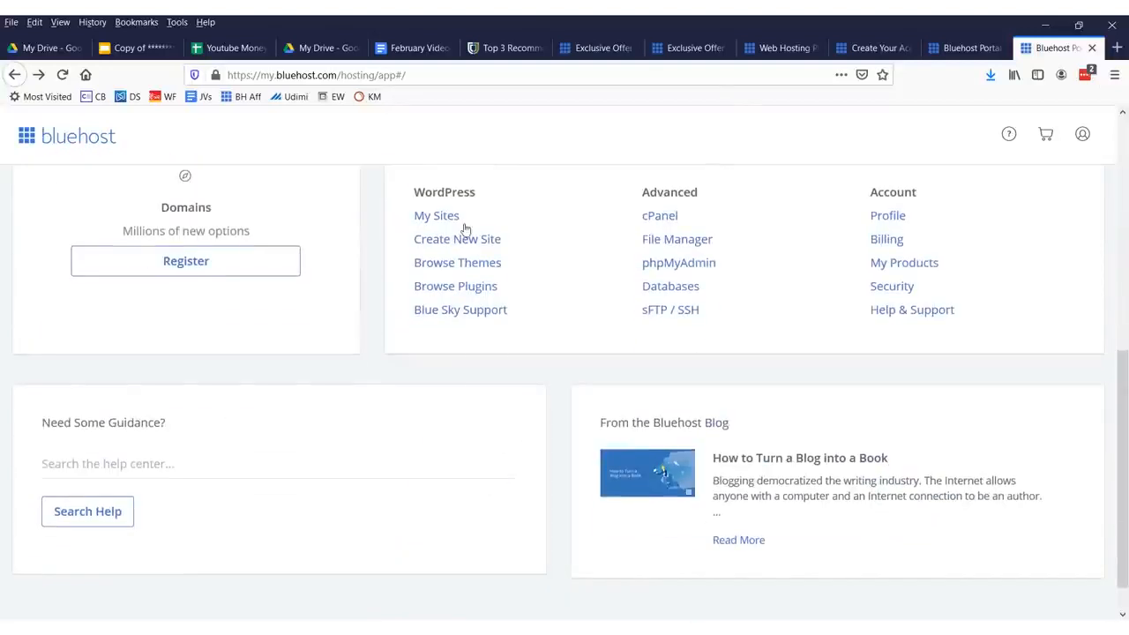
scroll(471, 282, "up", 2)
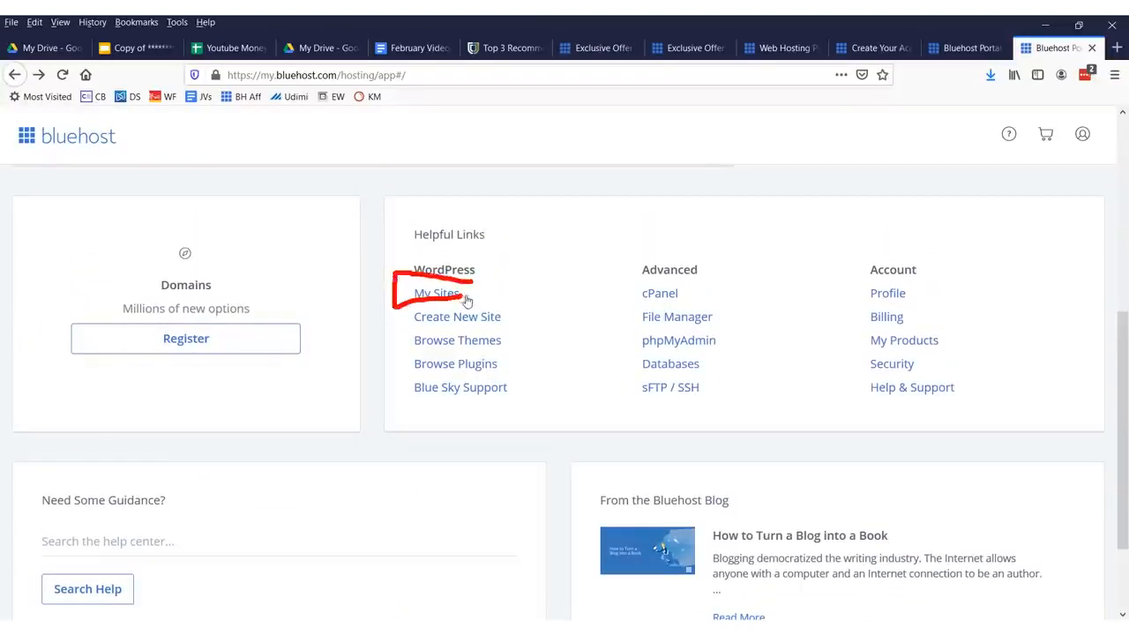
key("Escape")
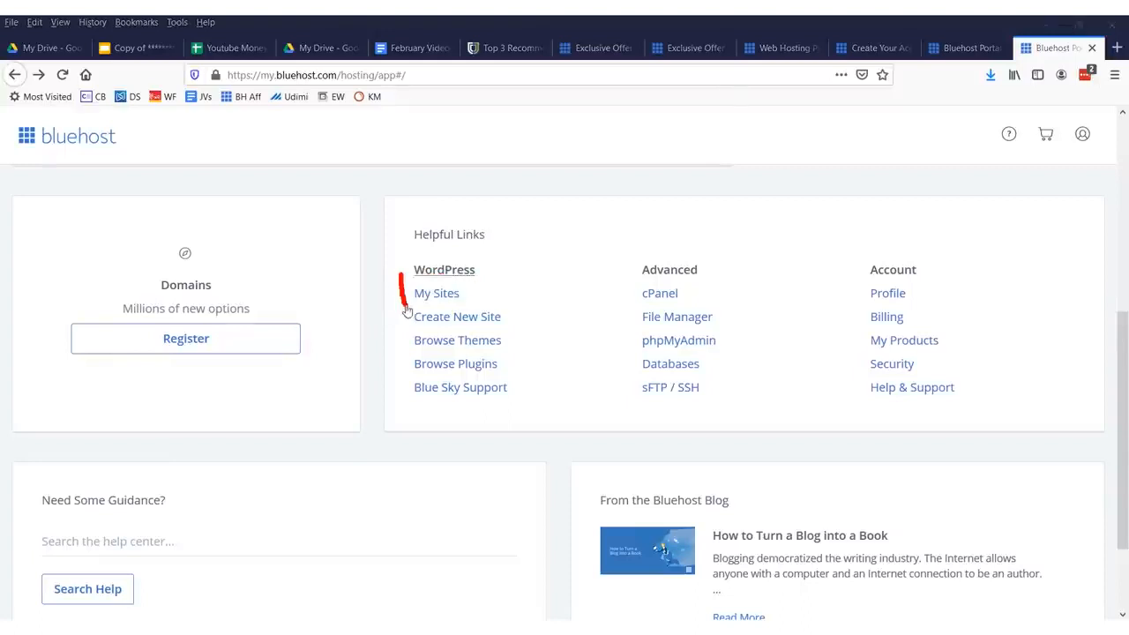
left_click(435, 294)
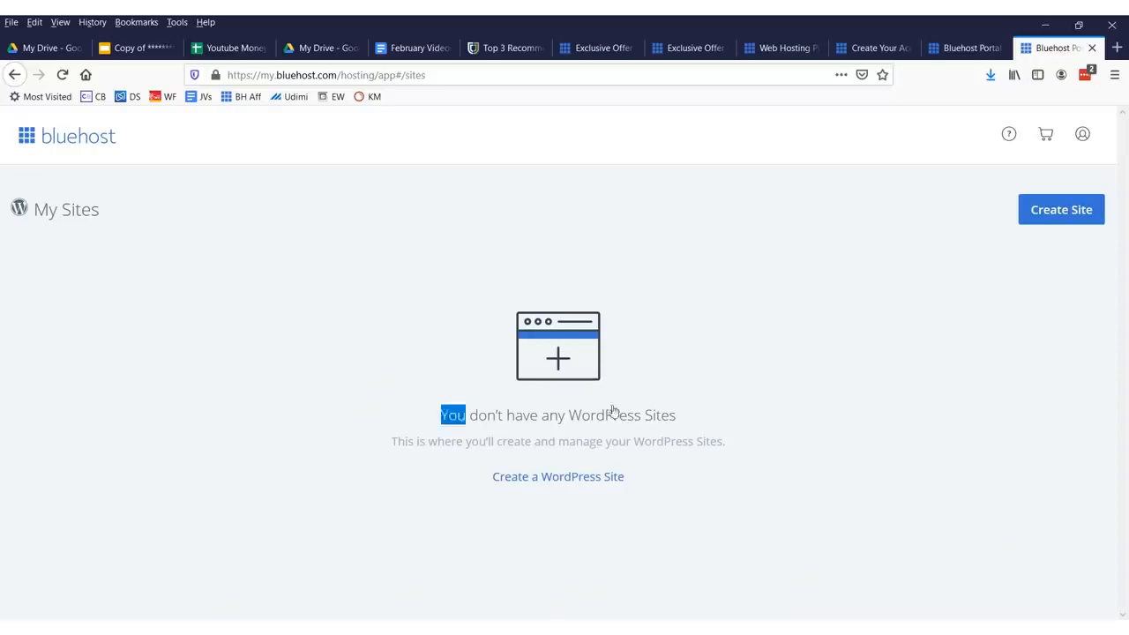
Start creating a new site from the empty My Sites page
left_click_drag(613, 412, 676, 416)
left_click(827, 371)
left_click_drag(1006, 179, 1109, 179)
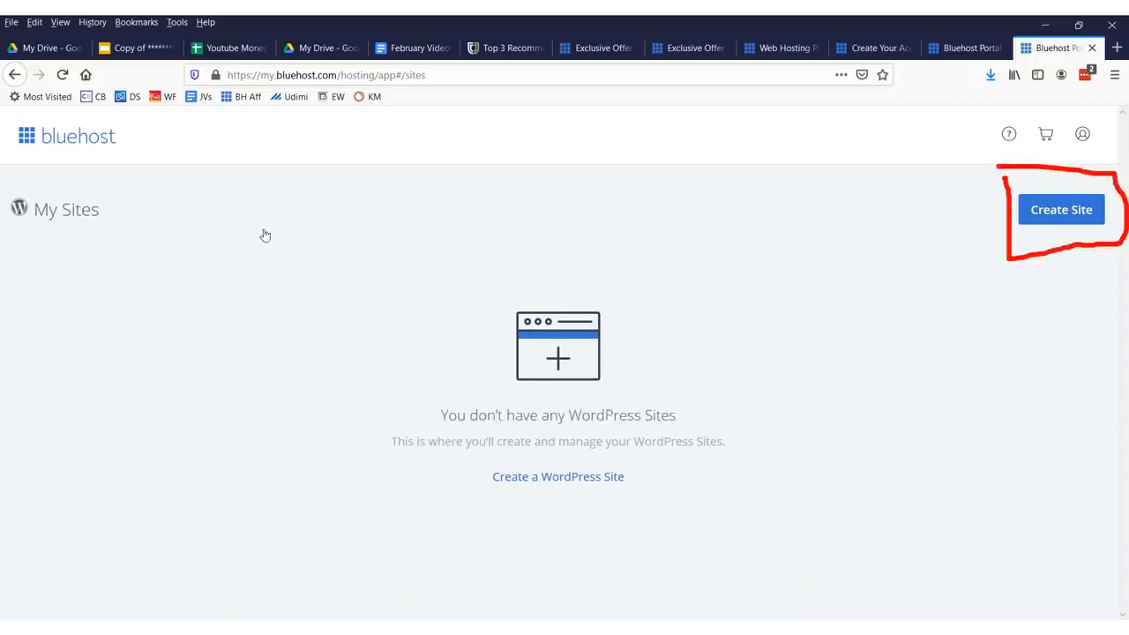
left_click_drag(132, 284, 986, 219)
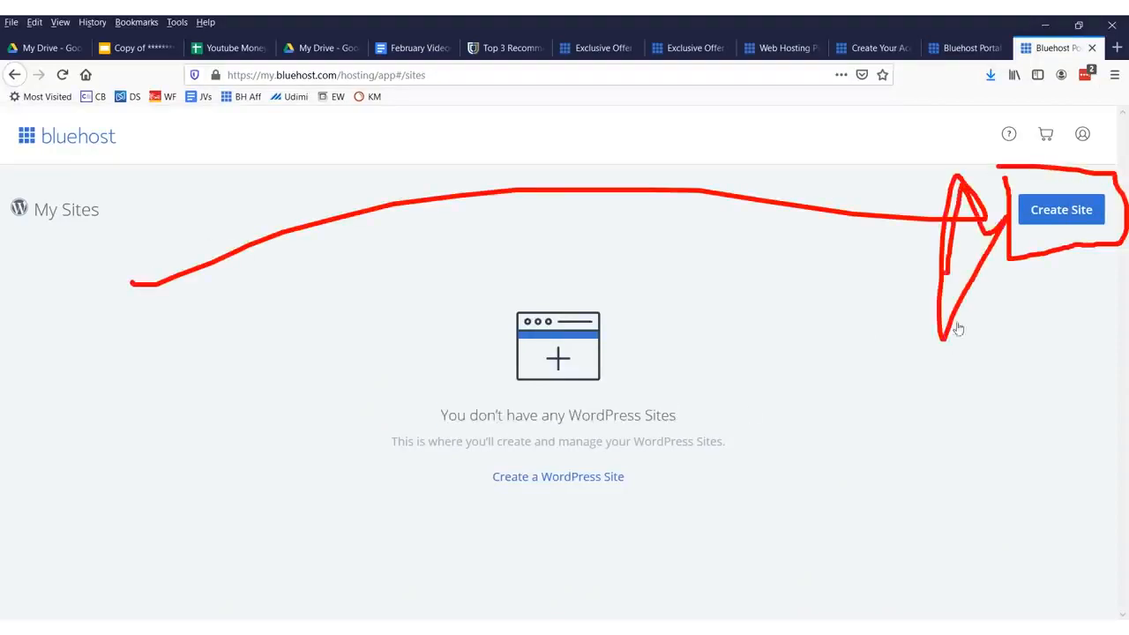
left_click_drag(974, 554, 1038, 282)
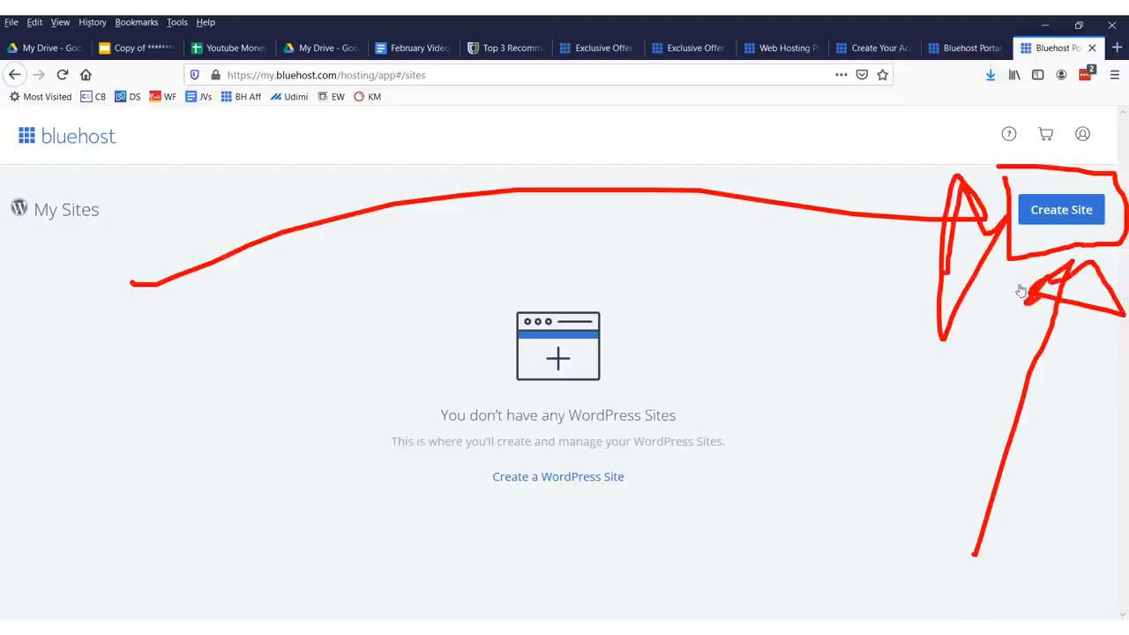
left_click(1048, 214)
Compare the WordPress and WebsiteBuilder options for building the website
scroll(661, 448, "down", 3)
scroll(617, 428, "up", 3)
left_click_drag(281, 253, 290, 268)
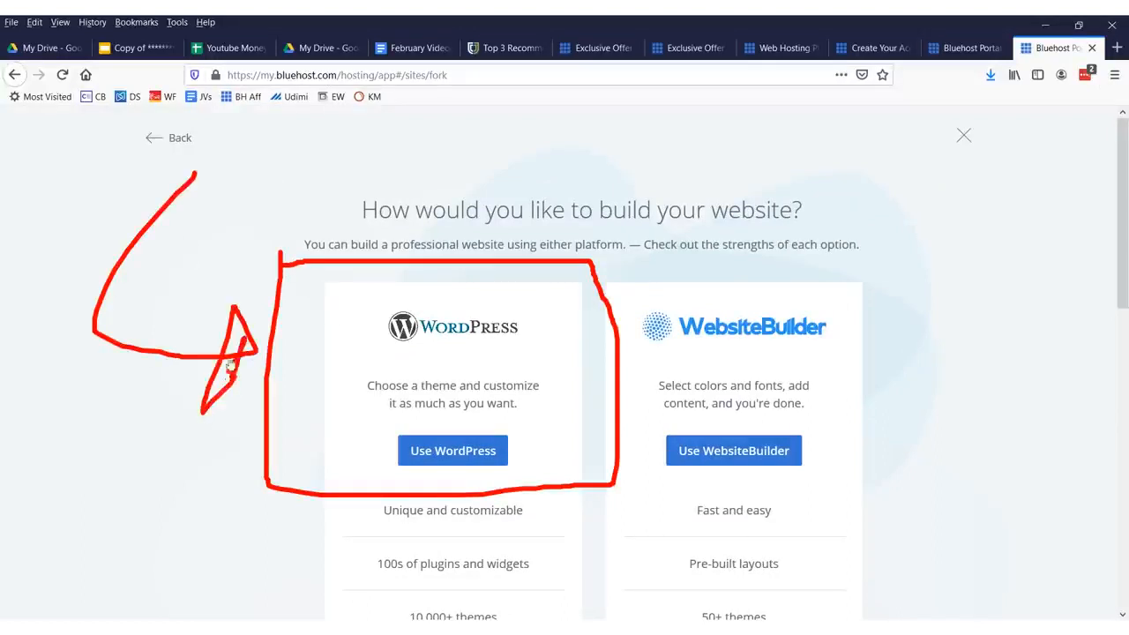
left_click_drag(609, 135, 691, 469)
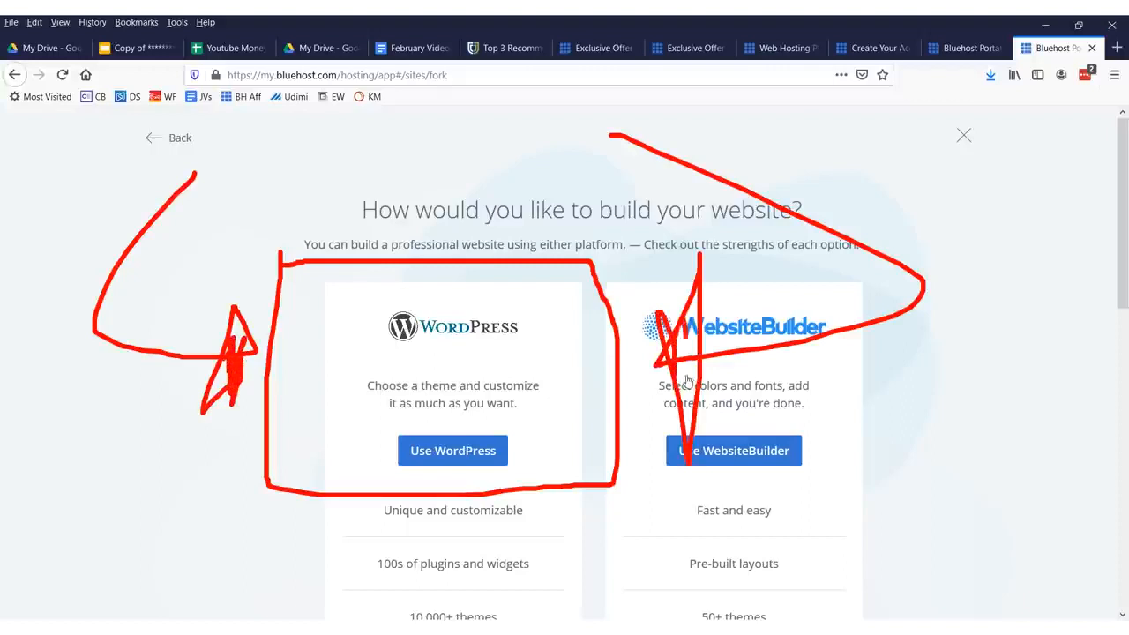
key("Escape")
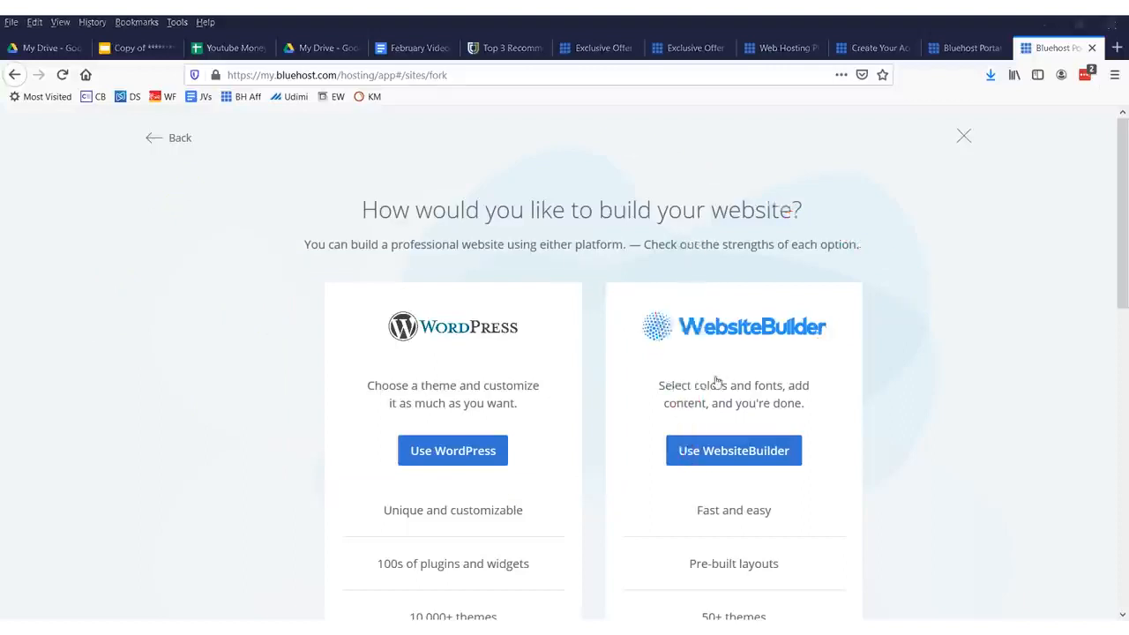
mouse_move(847, 315)
left_mouse_down()
mouse_move(723, 394)
mouse_move(814, 350)
mouse_move(761, 539)
mouse_move(683, 363)
left_mouse_up()
key("Escape")
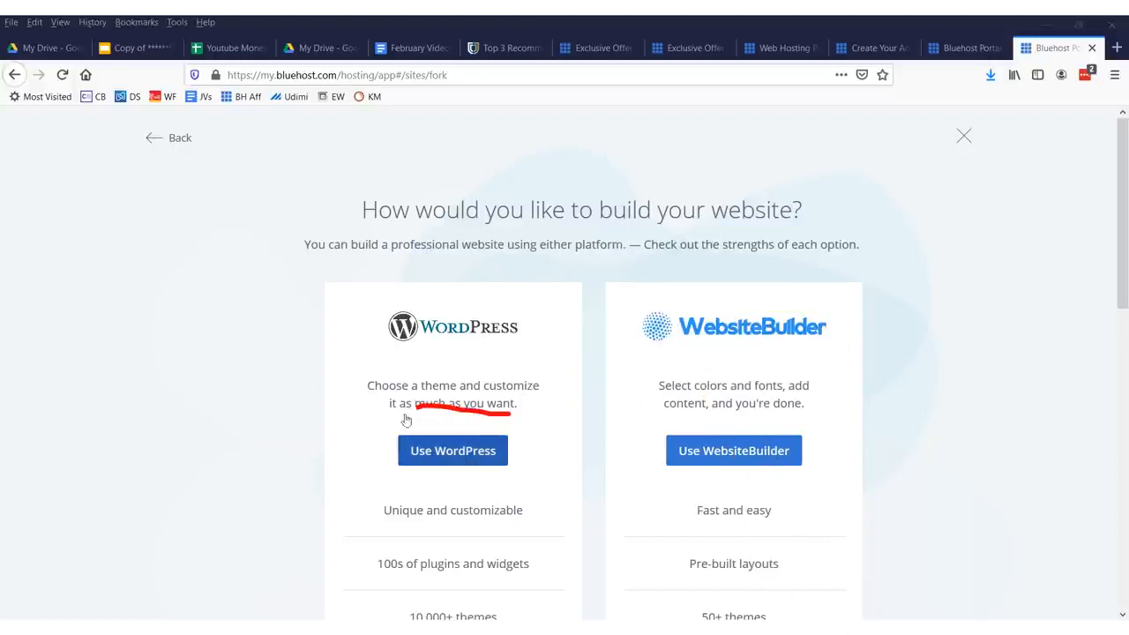
left_click_drag(551, 426, 559, 392)
left_click_drag(616, 492, 310, 497)
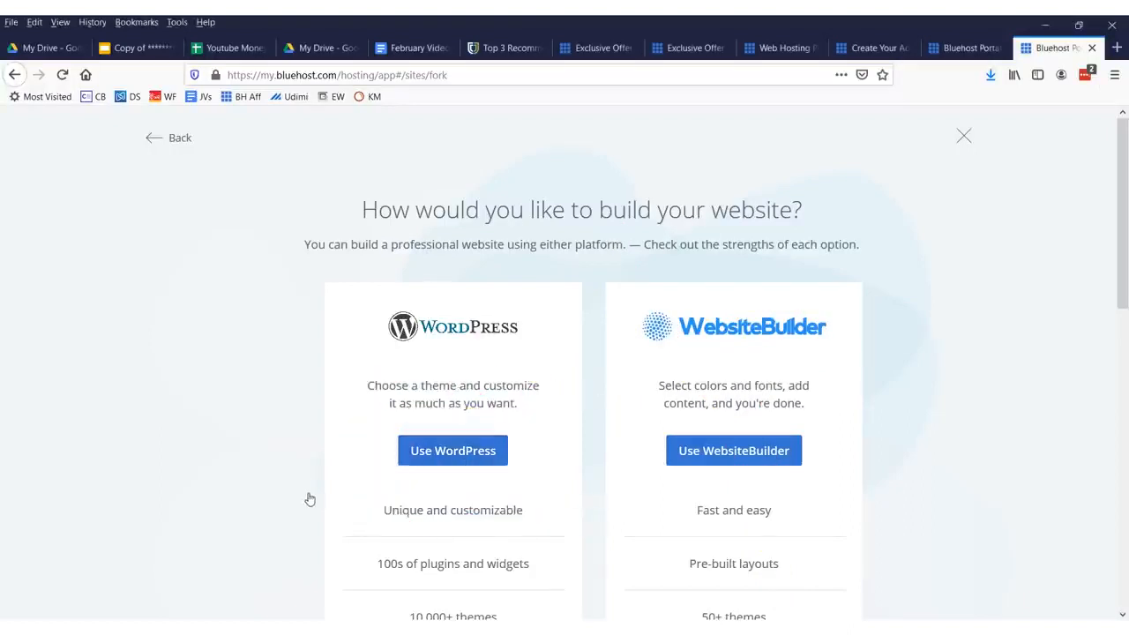
Choose WordPress for the new site and enter the name My Weight Loss Blog with the tagline Lose Weight and Drink Beer!
scroll(506, 452, "down", 3)
mouse_move(507, 446)
left_mouse_down()
mouse_move(423, 484)
mouse_move(474, 436)
mouse_move(583, 486)
left_mouse_up()
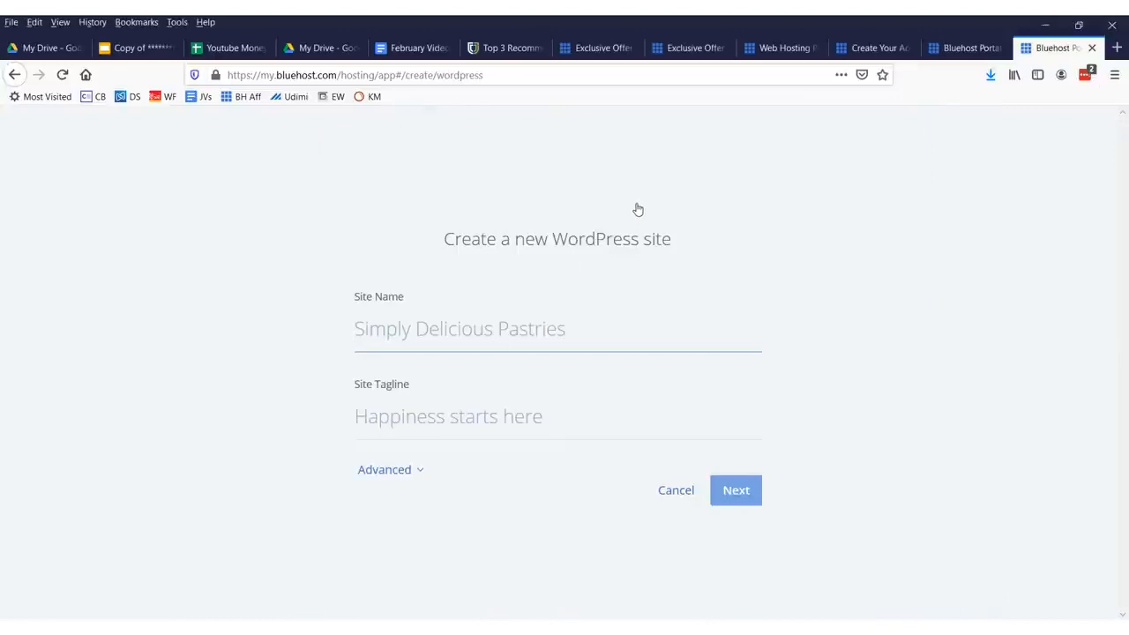
type("My Weight Loss Blog")
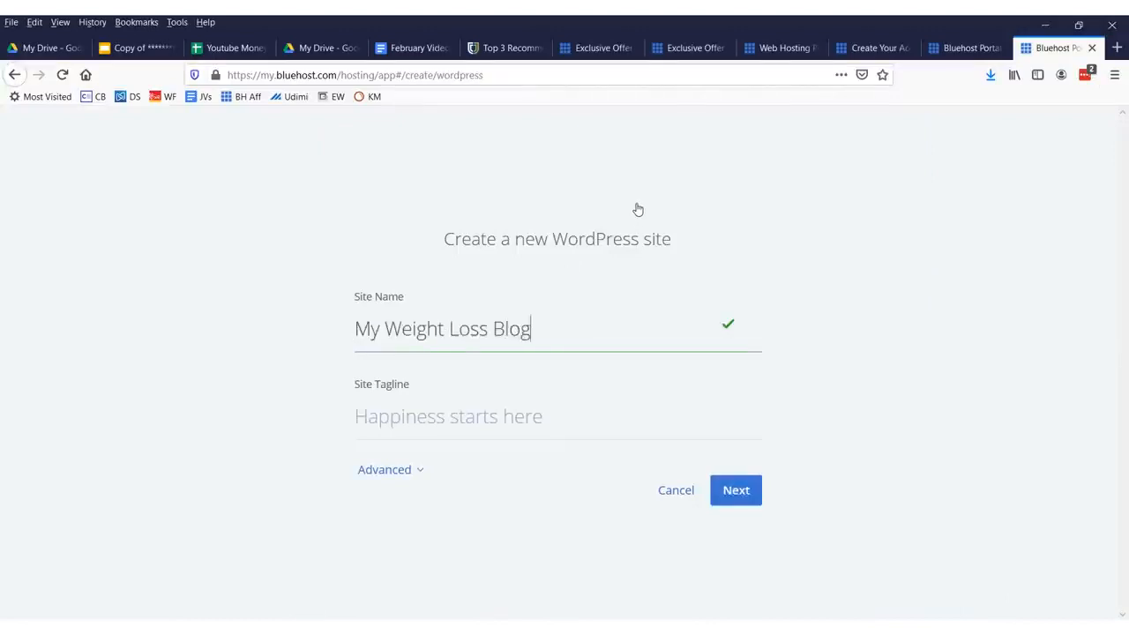
key("Tab")
type("Lose ")
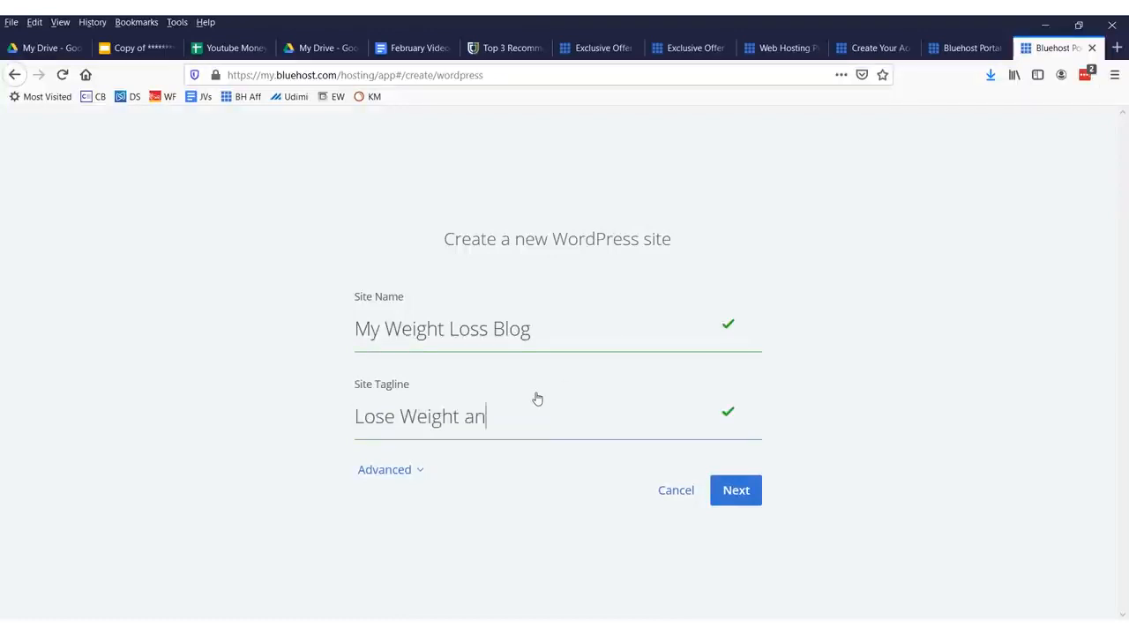
type("Weight and Drink Beer!")
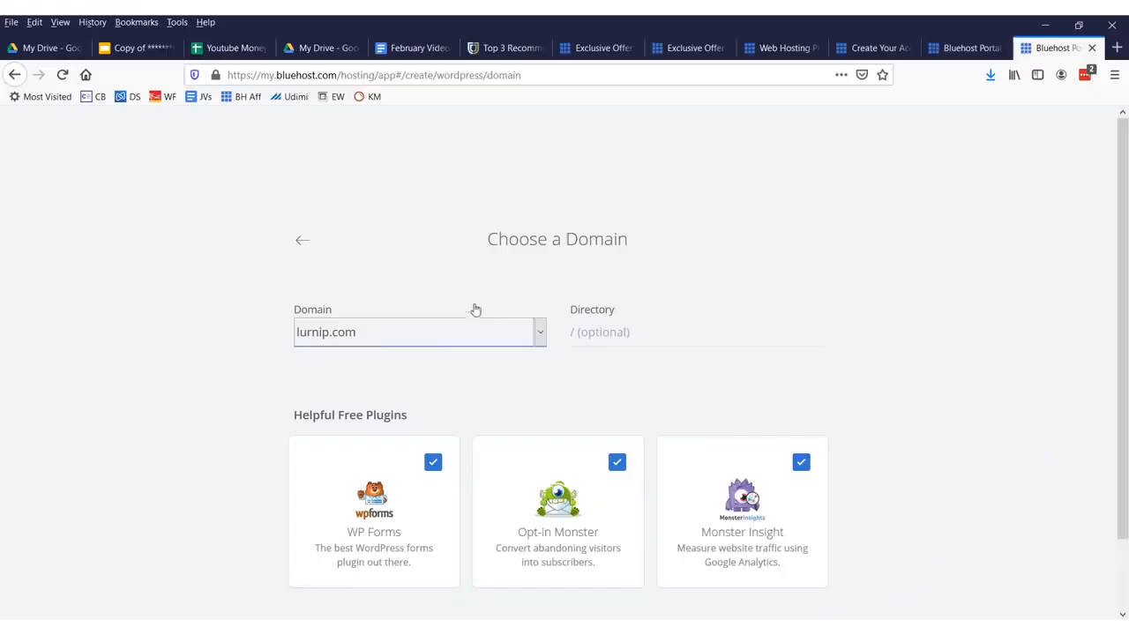
Choose lurnip.com as the domain for the new WordPress site
left_click(442, 332)
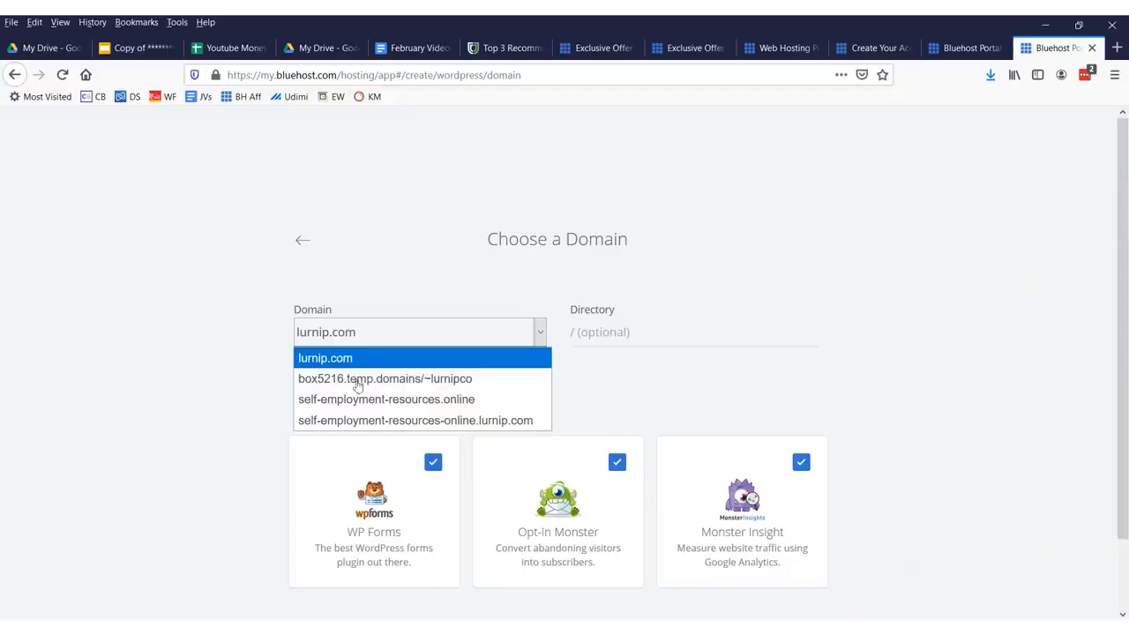
left_click(350, 360)
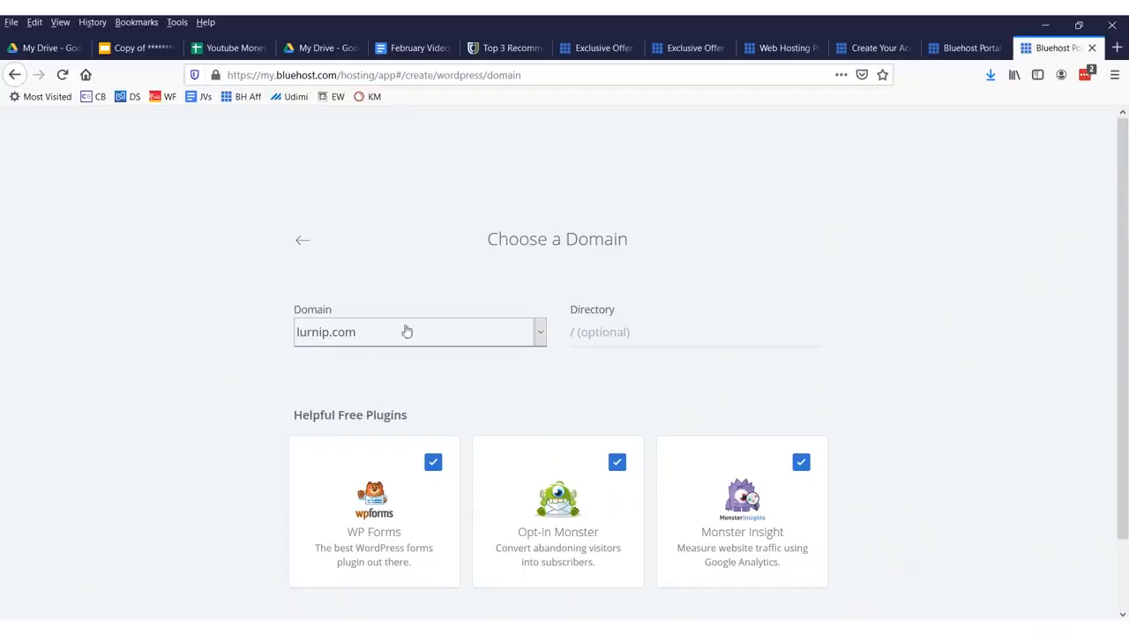
mouse_move(392, 284)
left_mouse_down()
mouse_move(403, 350)
mouse_move(232, 307)
mouse_move(396, 390)
left_mouse_up()
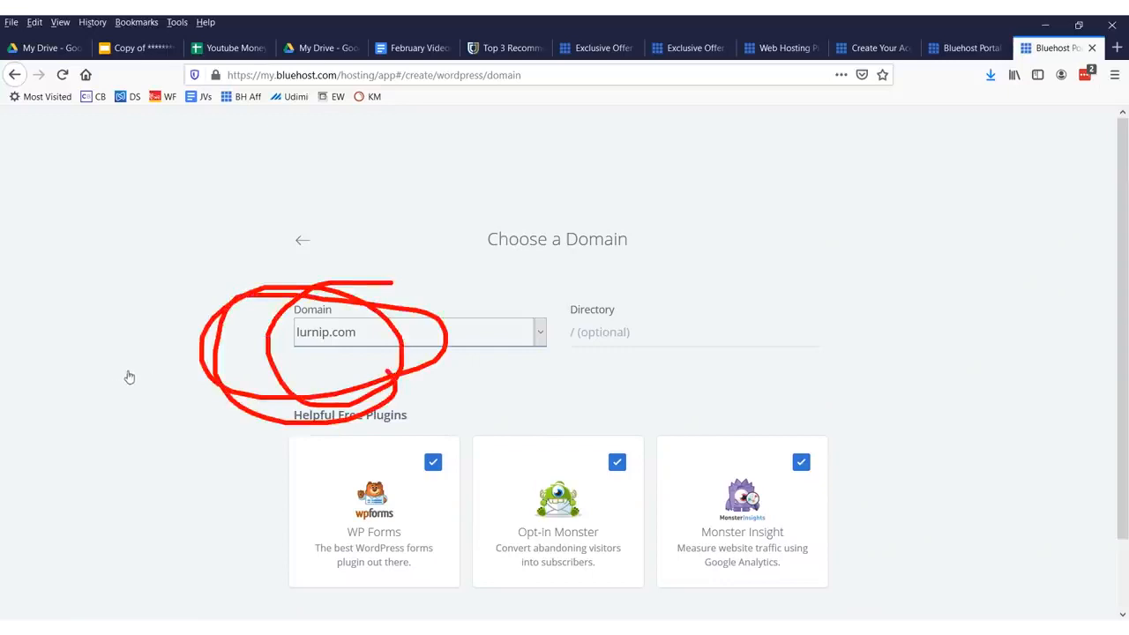
key("Escape")
Keep the WP Forms, Opt-in Monster and Monster Insight plugins selected and proceed with the WordPress installation
scroll(204, 382, "down", 2)
left_click(432, 384)
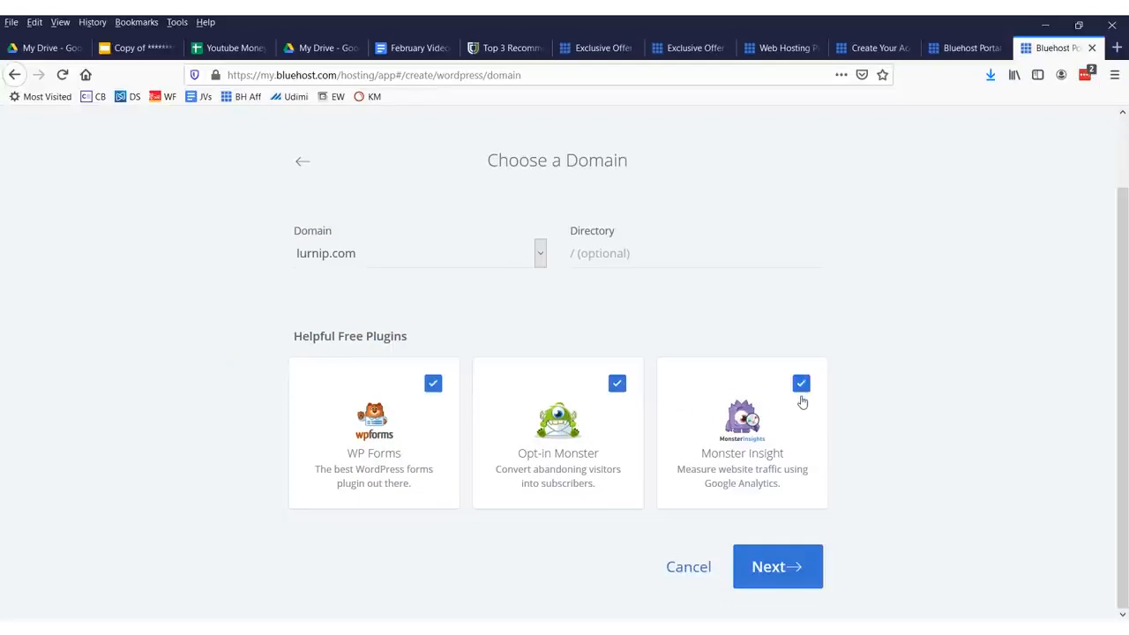
mouse_move(529, 317)
left_mouse_down()
mouse_move(455, 546)
mouse_move(295, 490)
mouse_move(61, 353)
mouse_move(854, 515)
left_mouse_up()
key("Escape")
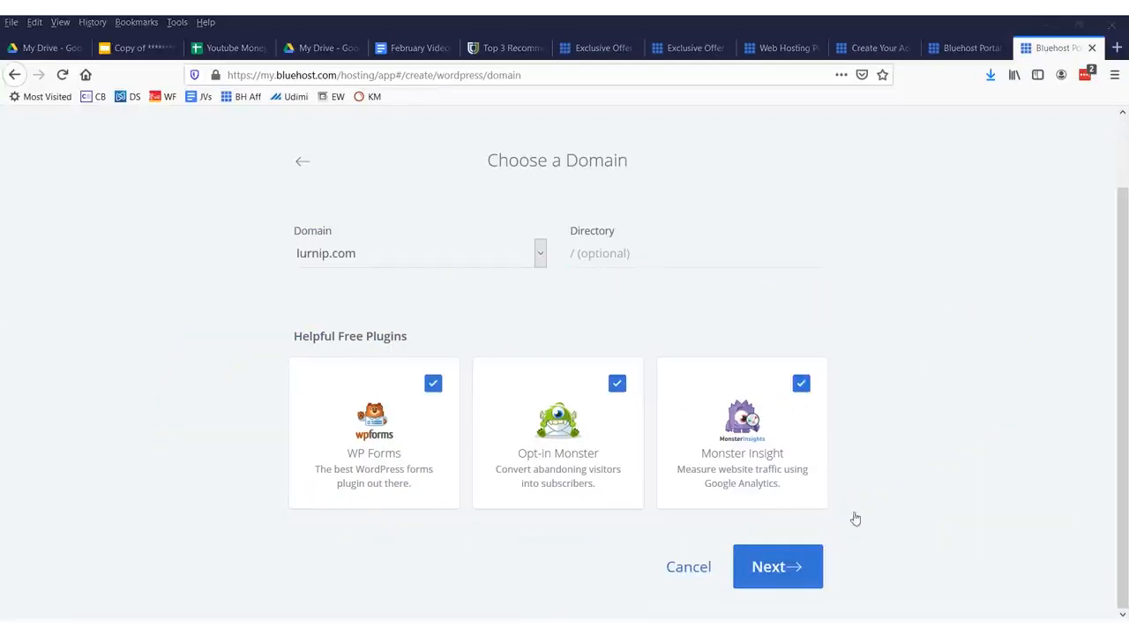
left_click(796, 571)
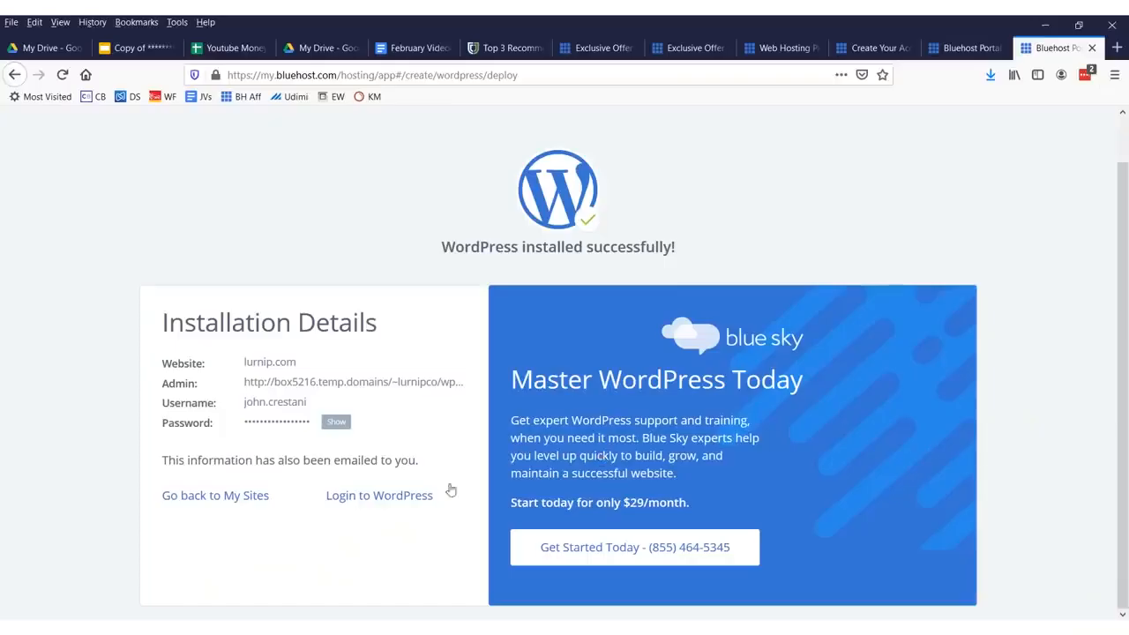
Review the installation details of the new site and log in to WordPress from there
mouse_move(365, 408)
left_mouse_down()
mouse_move(224, 421)
mouse_move(294, 398)
mouse_move(201, 399)
mouse_move(319, 424)
left_mouse_up()
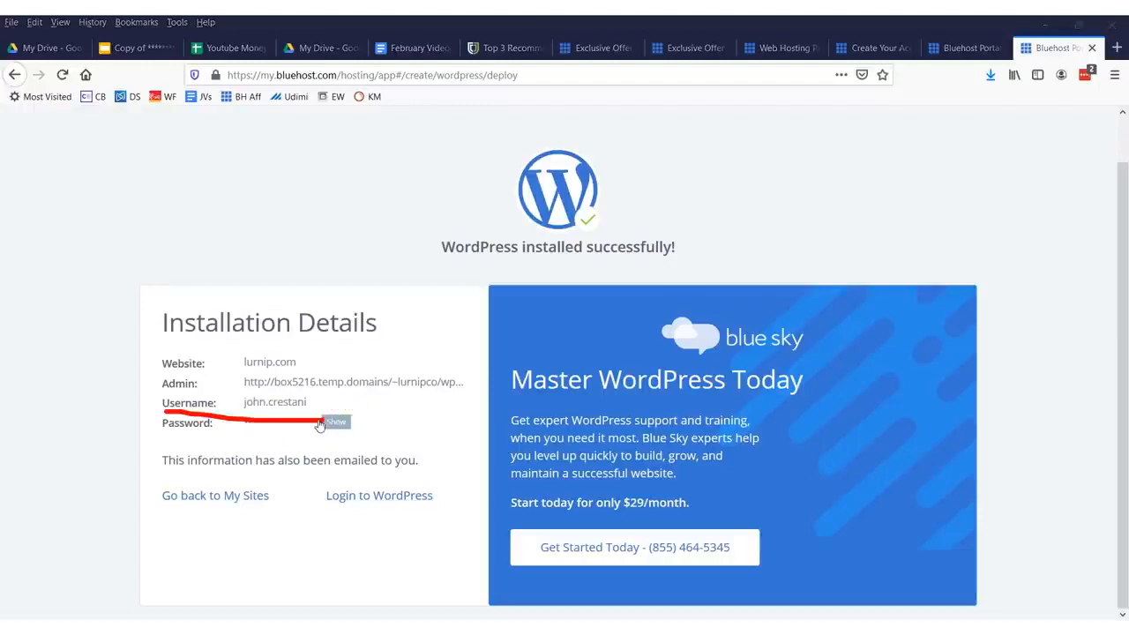
mouse_move(130, 320)
left_mouse_down()
mouse_move(310, 443)
mouse_move(461, 419)
left_mouse_up()
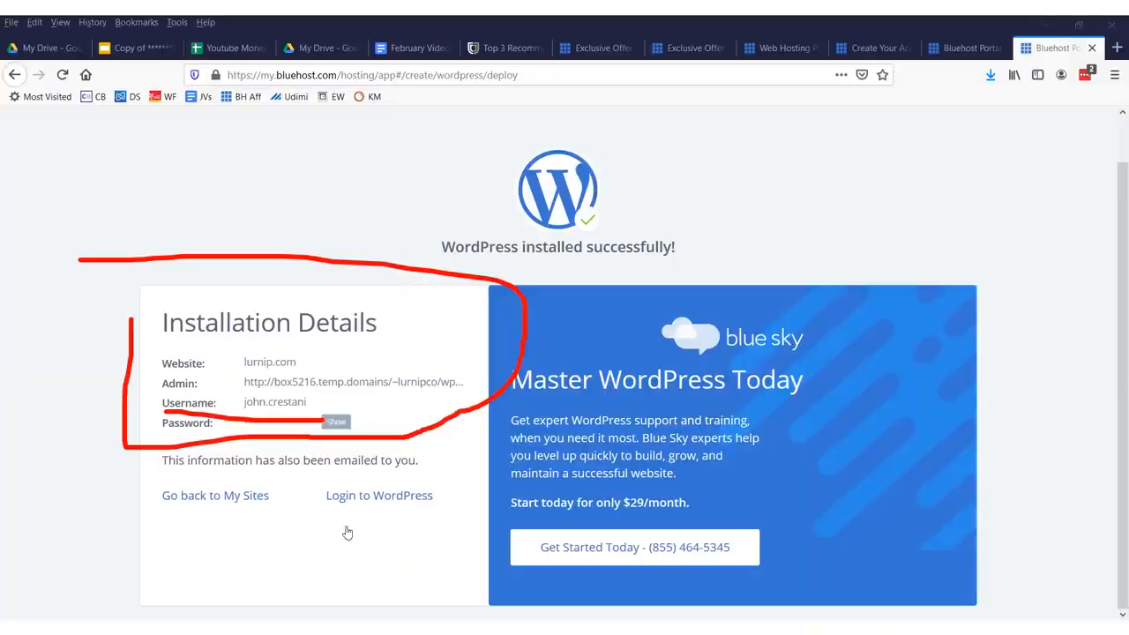
mouse_move(435, 479)
left_mouse_down()
mouse_move(322, 500)
mouse_move(443, 519)
mouse_move(371, 474)
left_mouse_up()
left_click_drag(357, 372, 472, 390)
mouse_move(500, 355)
left_mouse_down()
mouse_move(365, 355)
mouse_move(240, 331)
left_mouse_up()
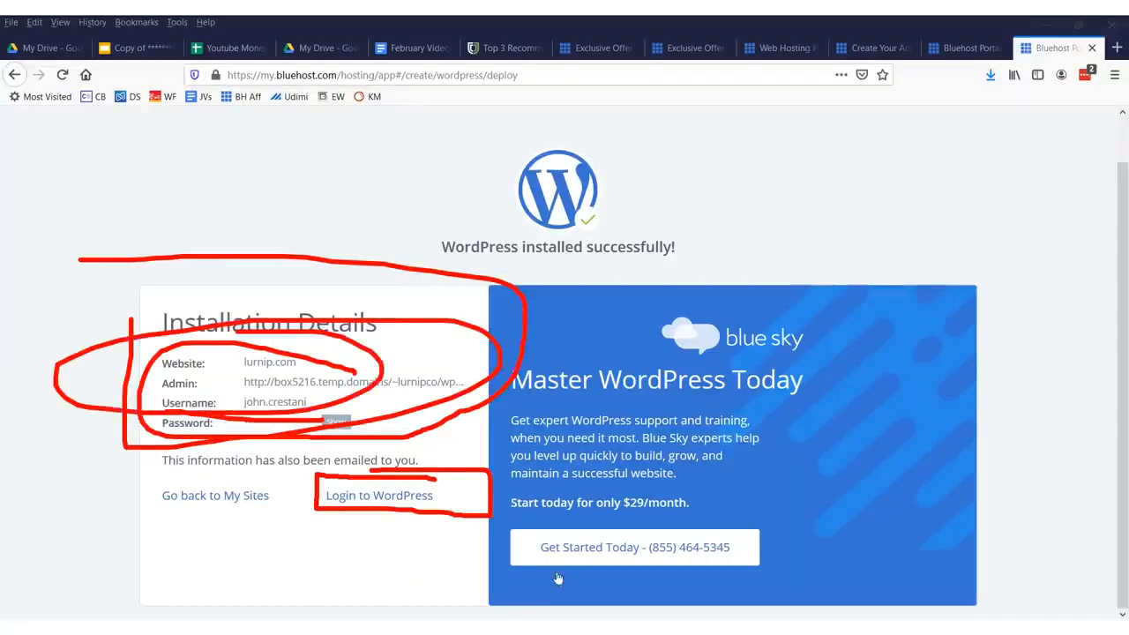
key("Escape")
left_click_drag(317, 478, 431, 522)
left_click_drag(432, 481, 328, 486)
key("Escape")
left_click(403, 497)
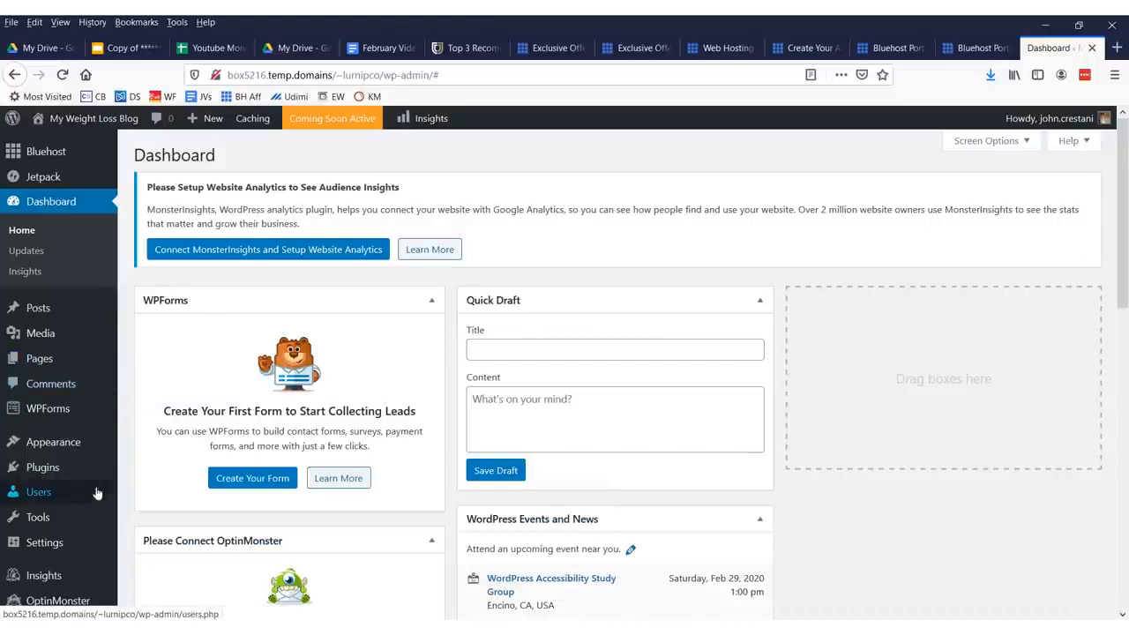
Open the Themes page from the Appearance section of the WordPress dashboard
mouse_move(53, 450)
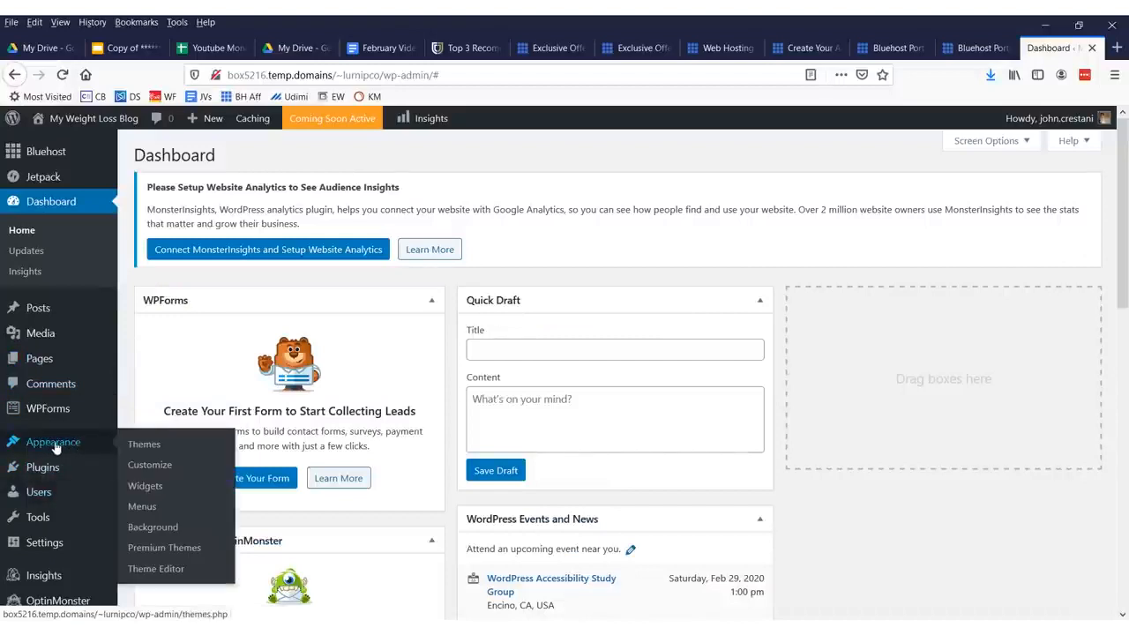
left_click_drag(122, 459, 128, 421)
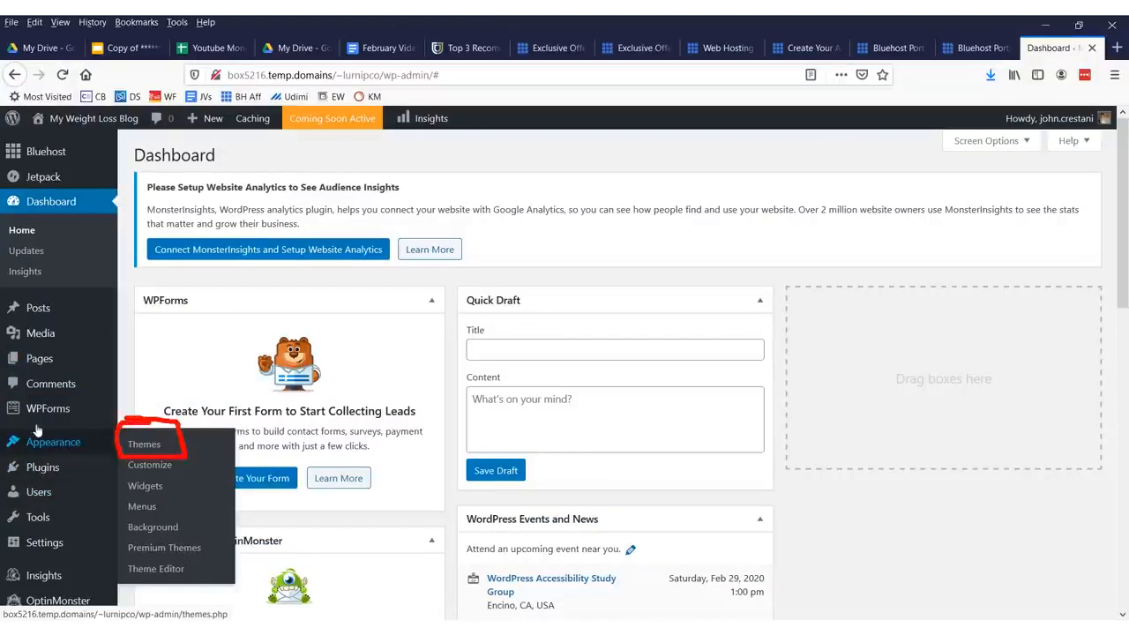
left_click_drag(3, 461, 130, 460)
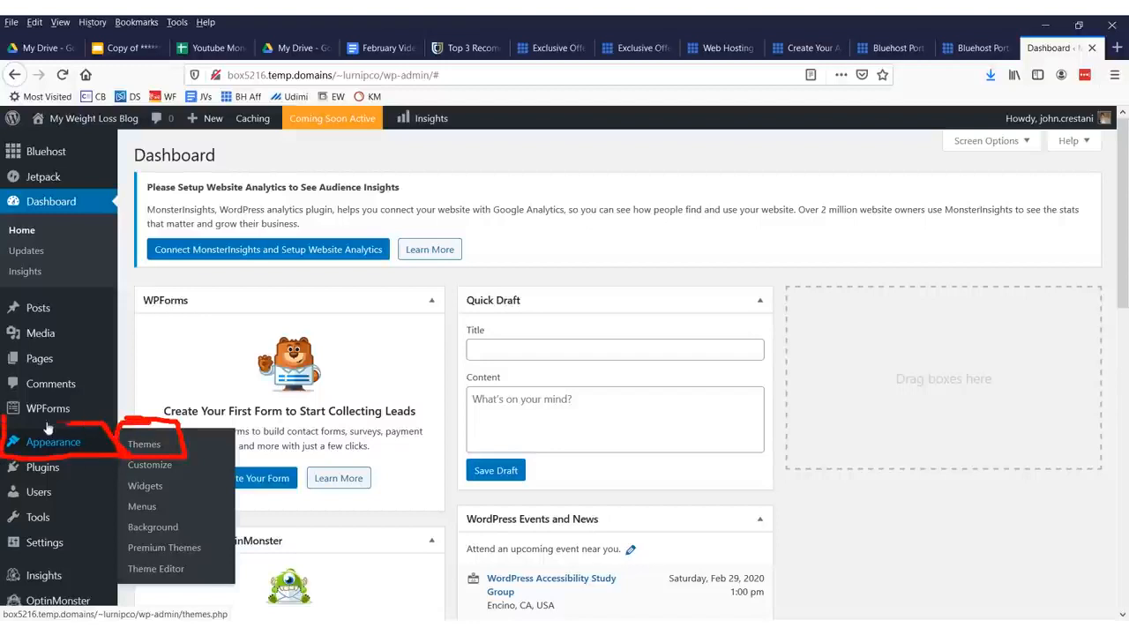
mouse_move(99, 263)
left_mouse_down()
mouse_move(309, 342)
mouse_move(221, 436)
mouse_move(250, 466)
left_mouse_up()
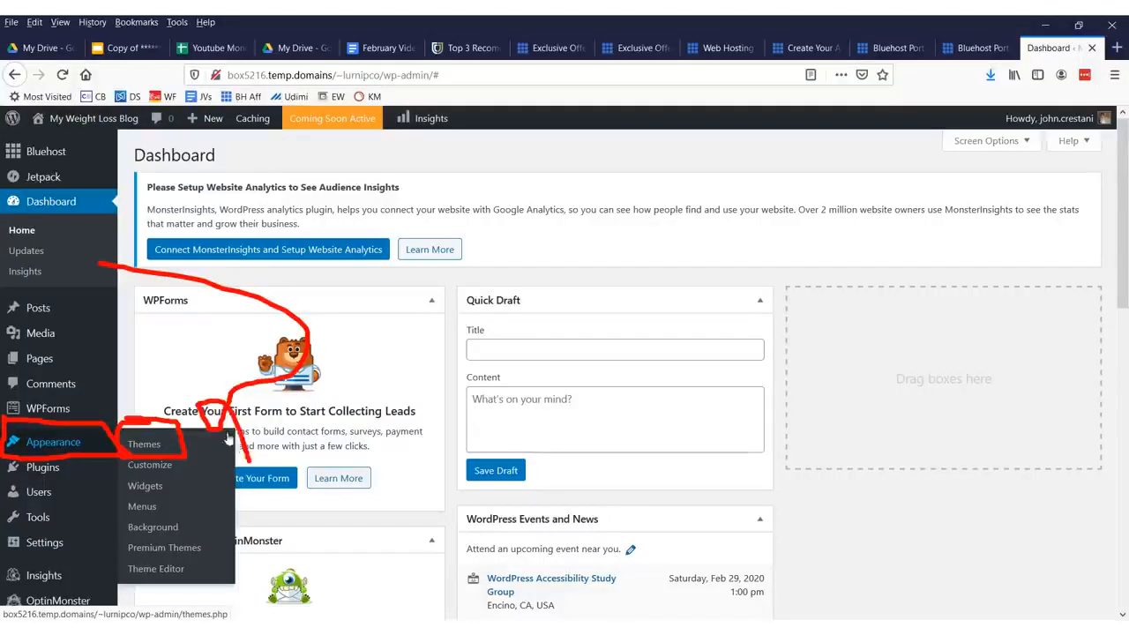
left_click(144, 444)
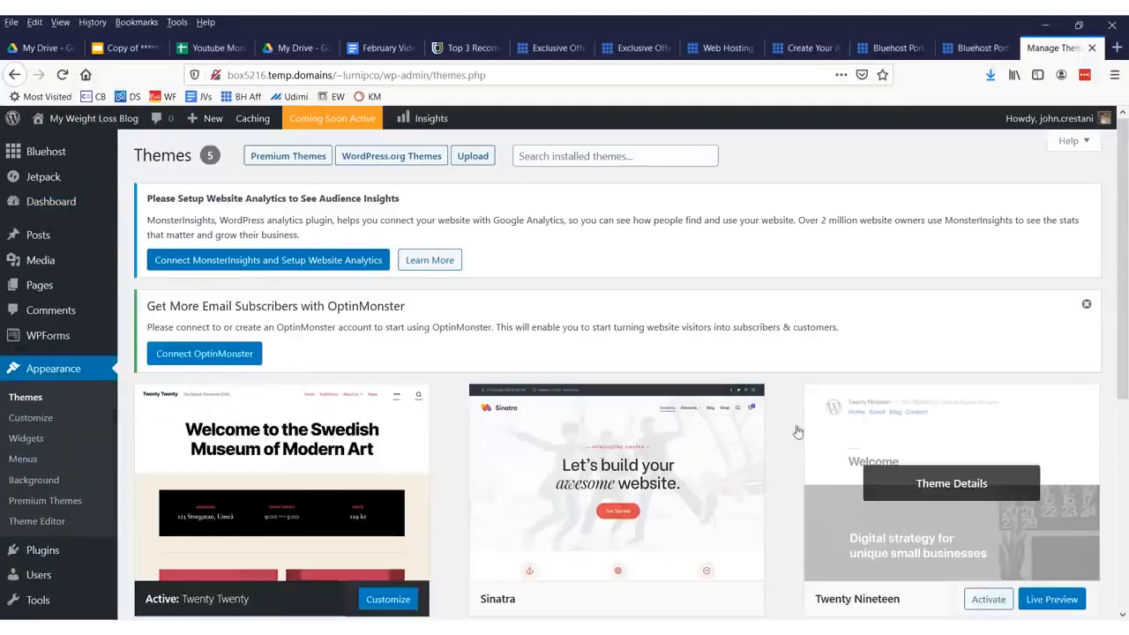
Look through the installed themes and activate Twenty Seventeen
scroll(547, 326, "down", 3)
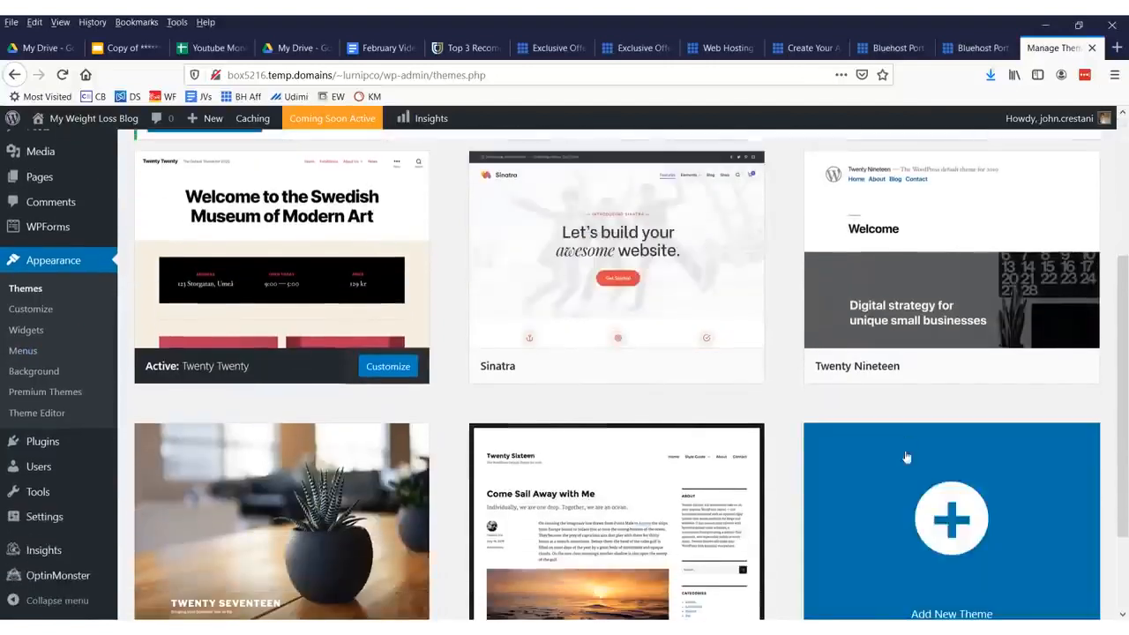
scroll(444, 436, "down", 2)
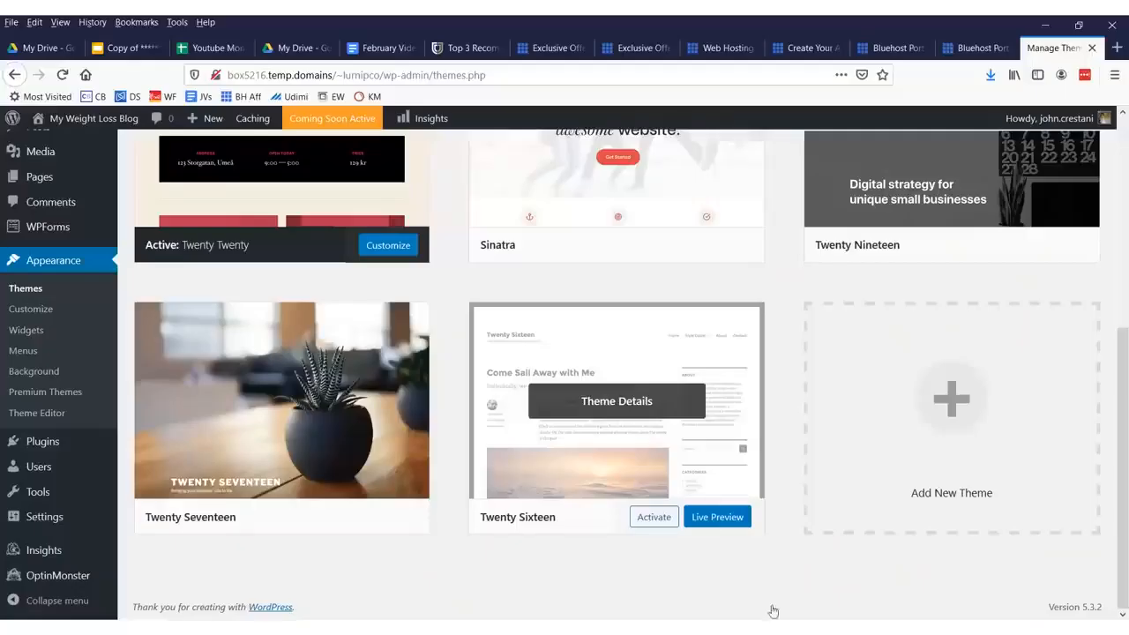
scroll(829, 487, "up", 4)
scroll(750, 475, "down", 4)
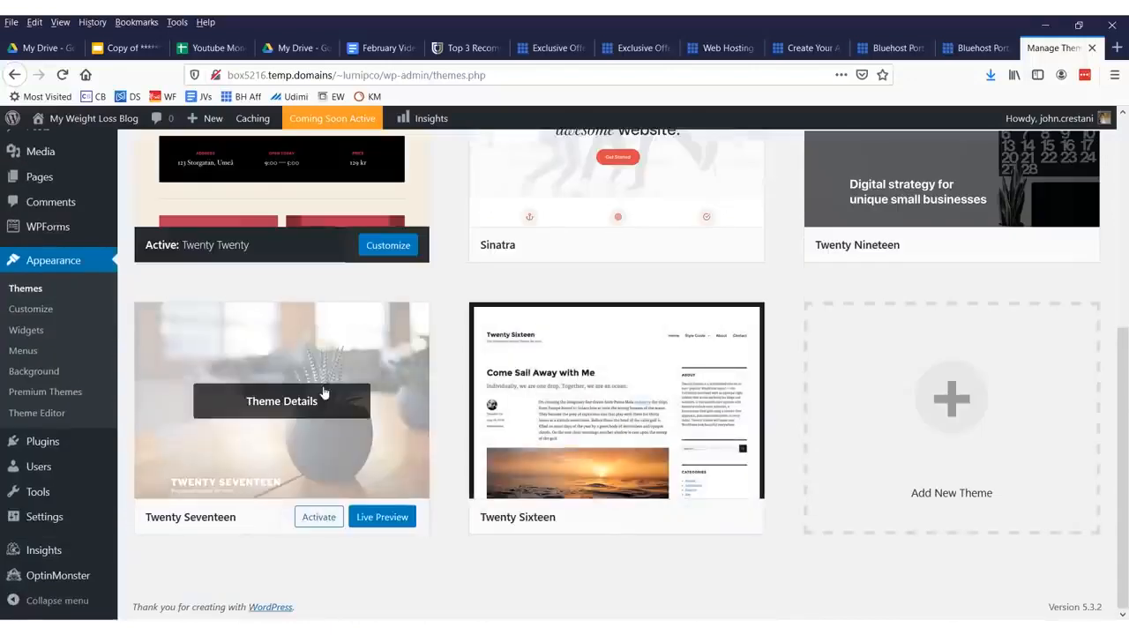
left_click(323, 517)
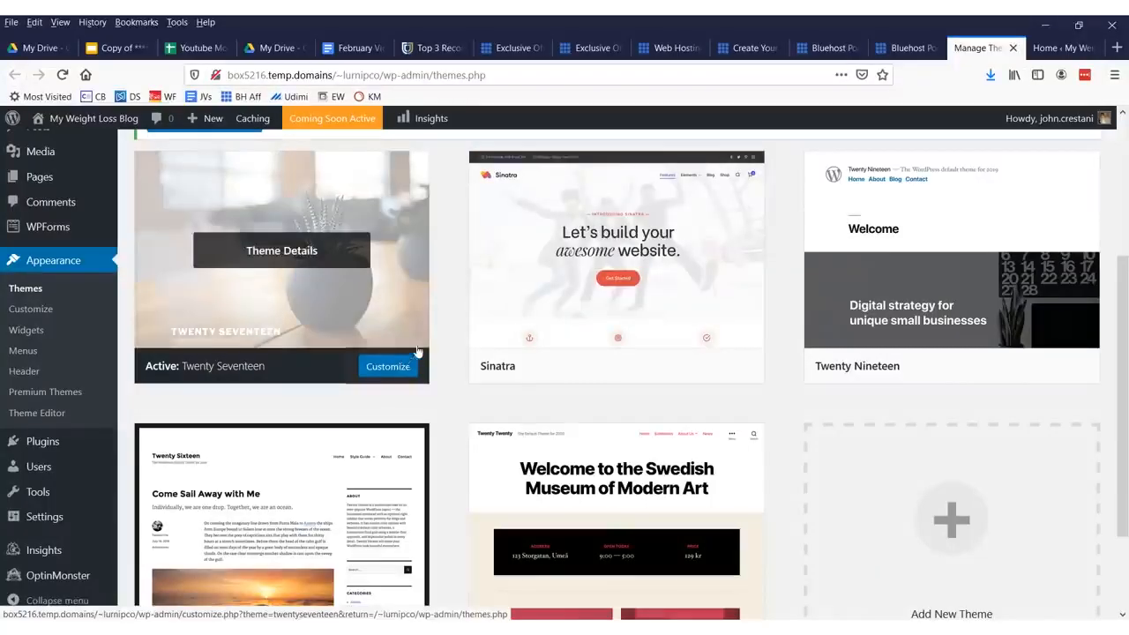
Open the customizer for the Twenty Seventeen theme
mouse_move(457, 346)
left_mouse_down()
mouse_move(374, 335)
mouse_move(408, 346)
left_mouse_up()
left_click(388, 366)
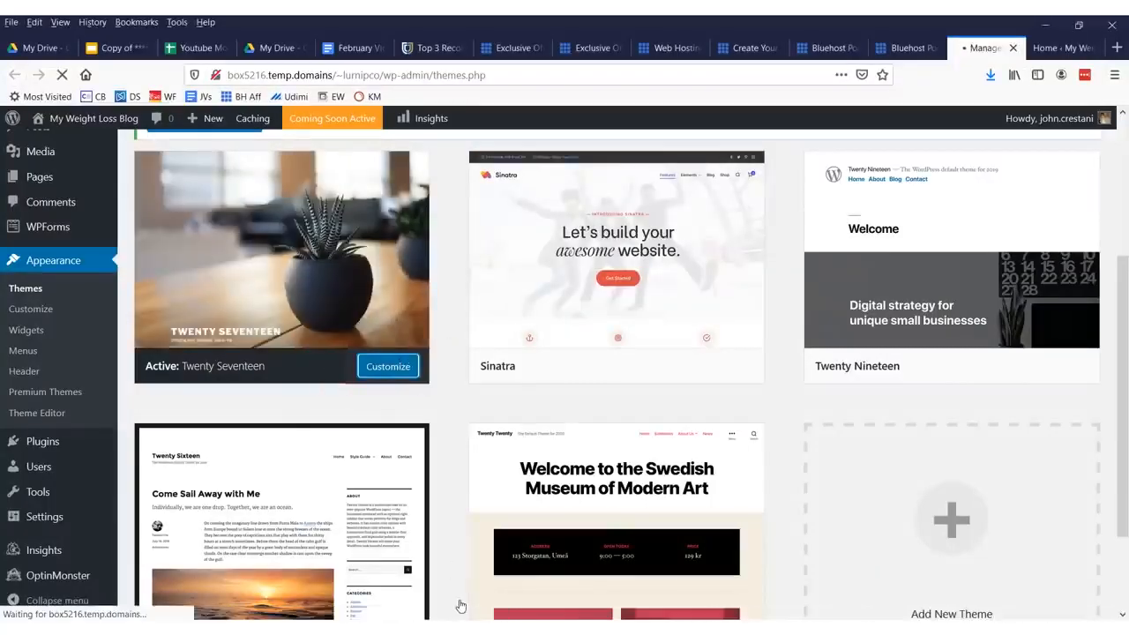
scroll(529, 388, "up", 3)
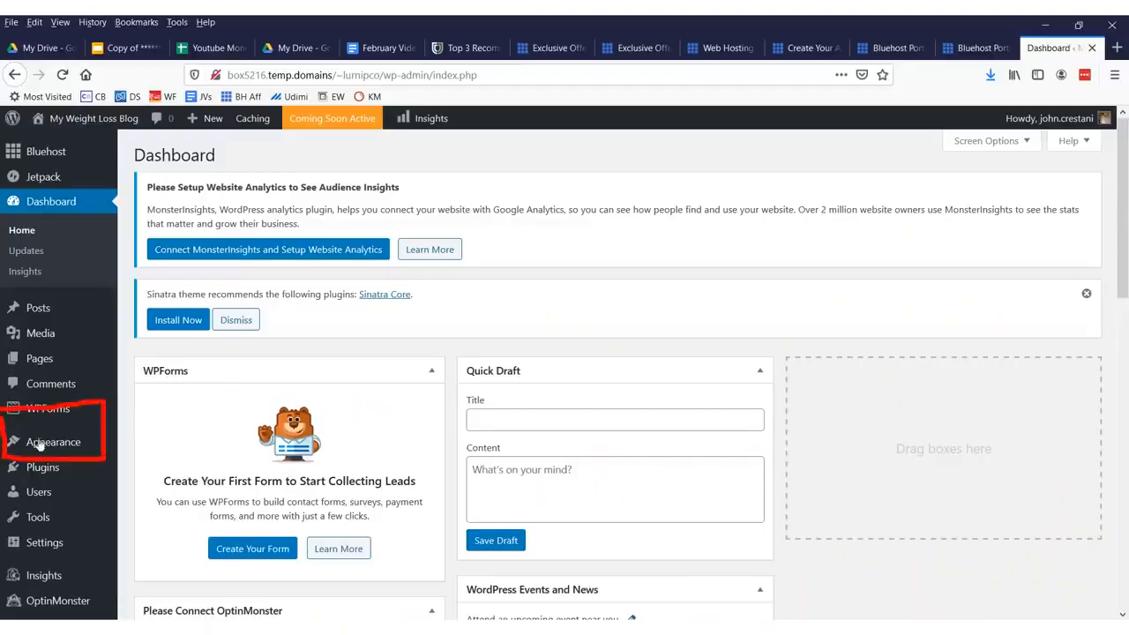
Return to the Themes page from the dashboard and look over the installed themes
mouse_move(53, 442)
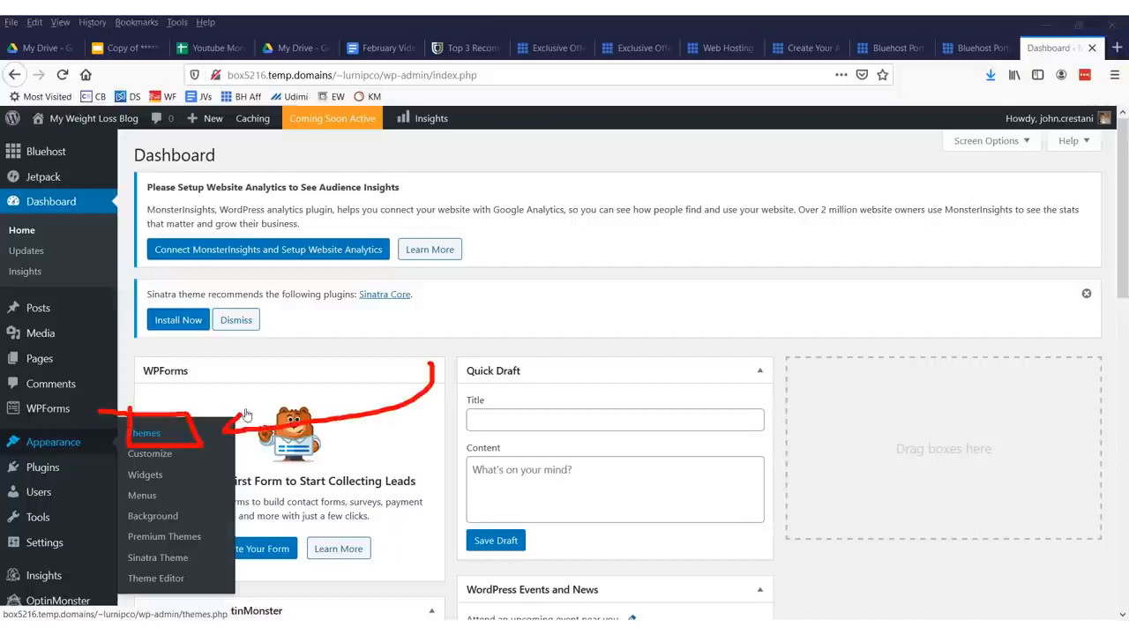
left_click(113, 439)
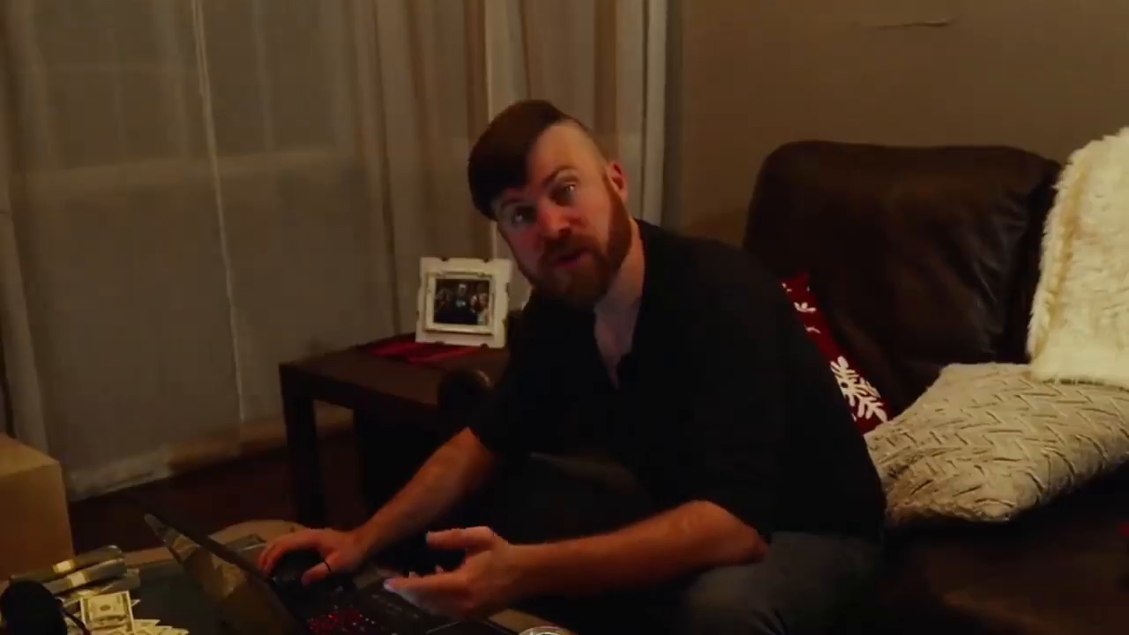
left_click(598, 155)
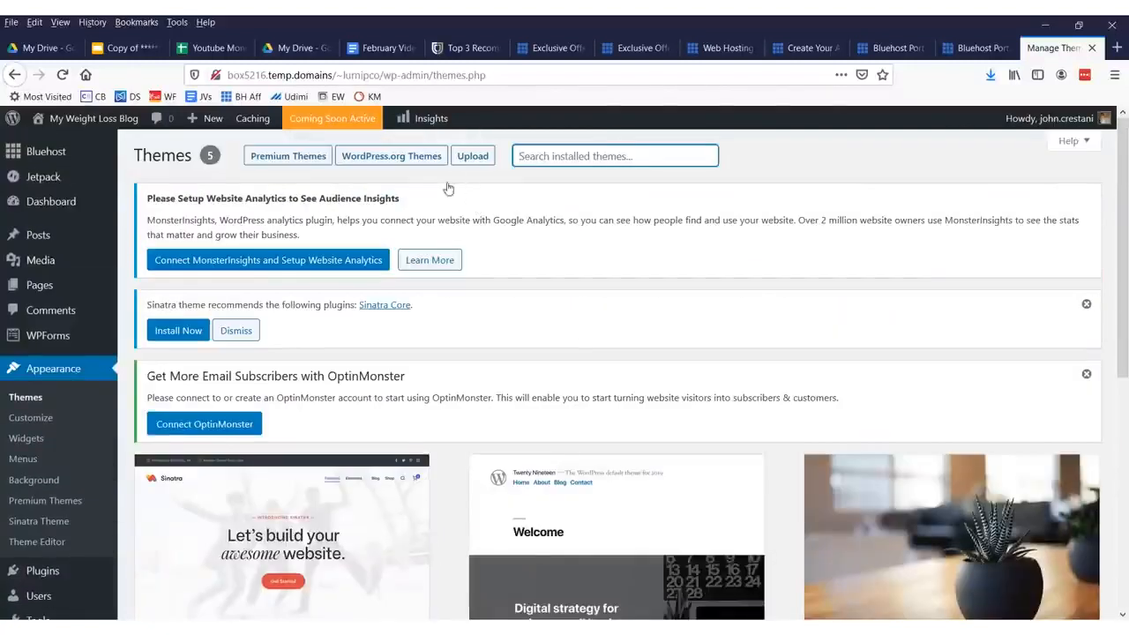
scroll(529, 307, "down", 5)
scroll(502, 305, "up", 5)
scroll(500, 312, "down", 5)
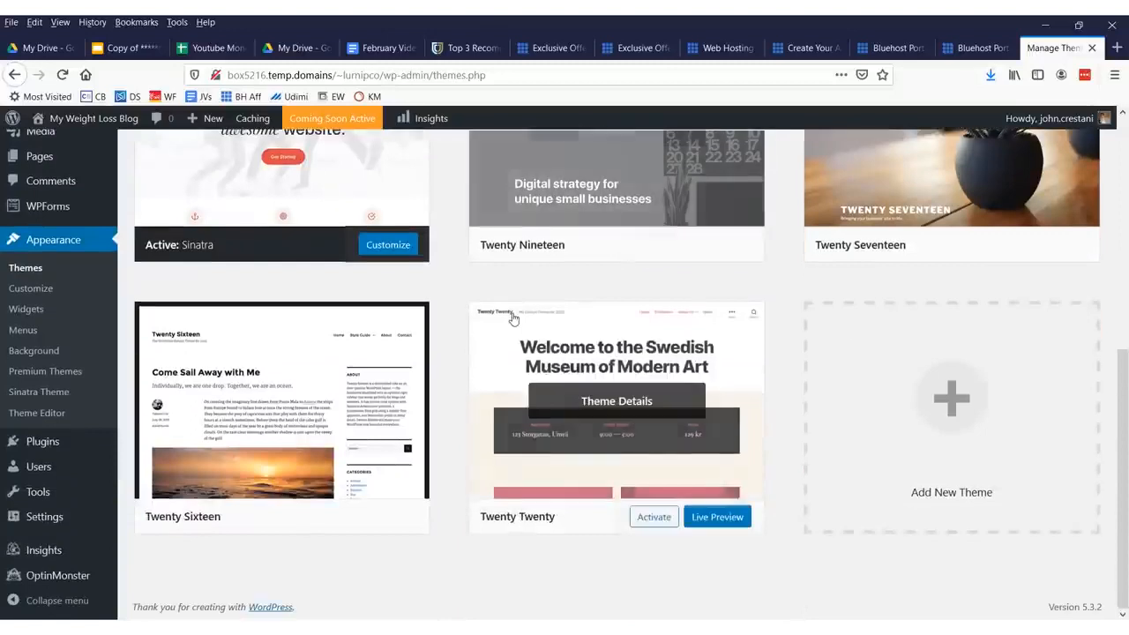
scroll(718, 327, "up", 5)
Search the themes for green, and look over the installed themes once more
type("green")
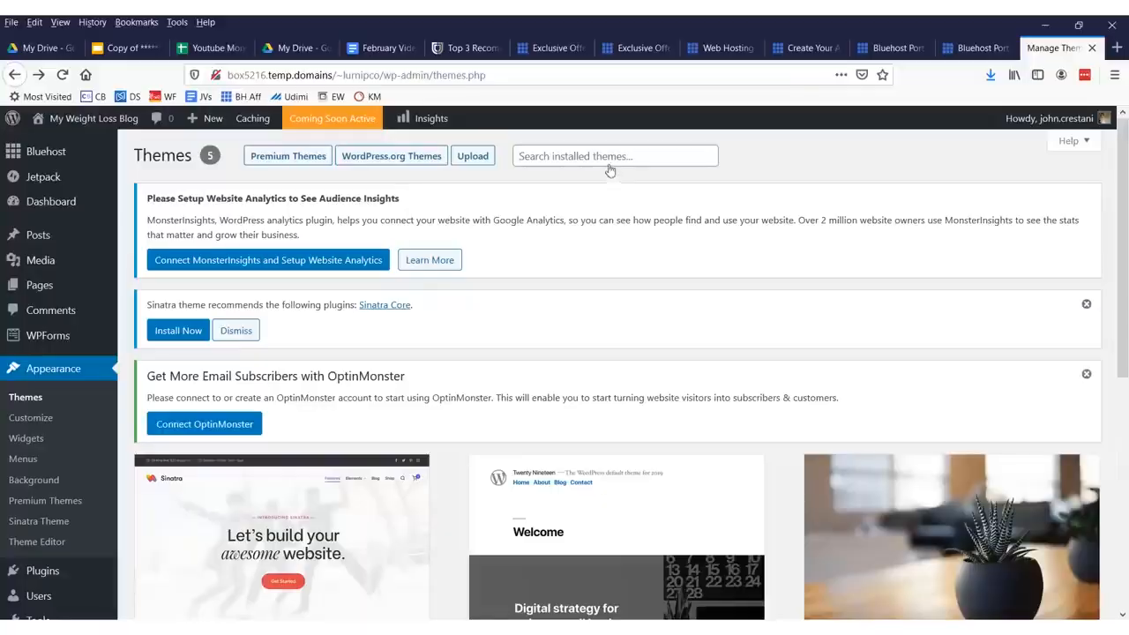
scroll(476, 359, "down", 5)
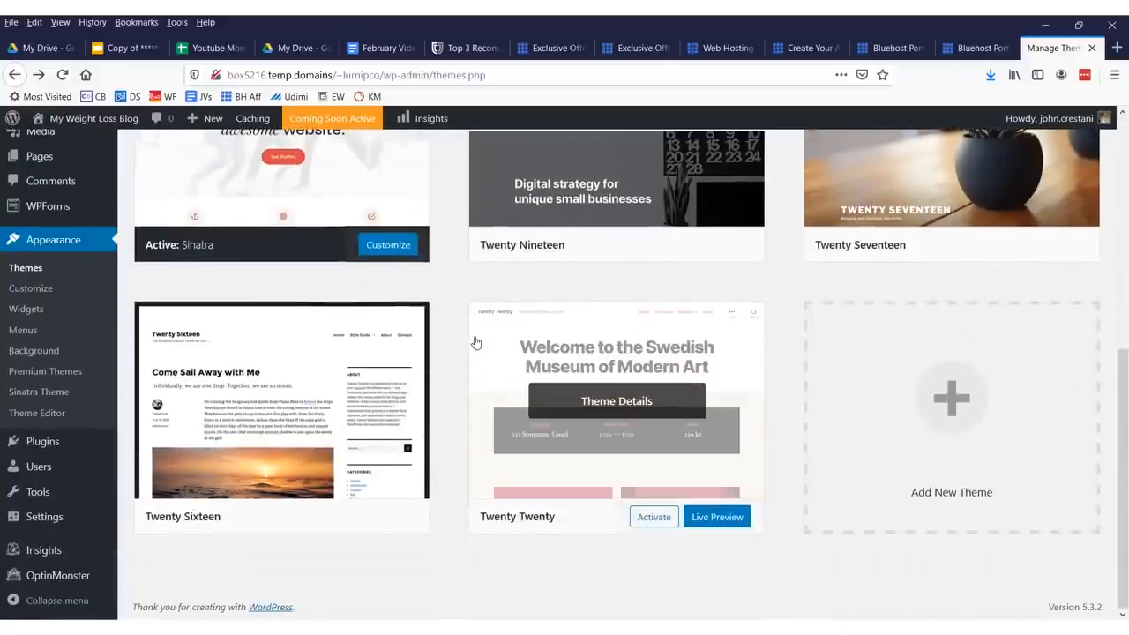
scroll(474, 342, "up", 5)
Open the WordPress.org themes to add a new theme, and locate the feature filter
left_click(532, 159)
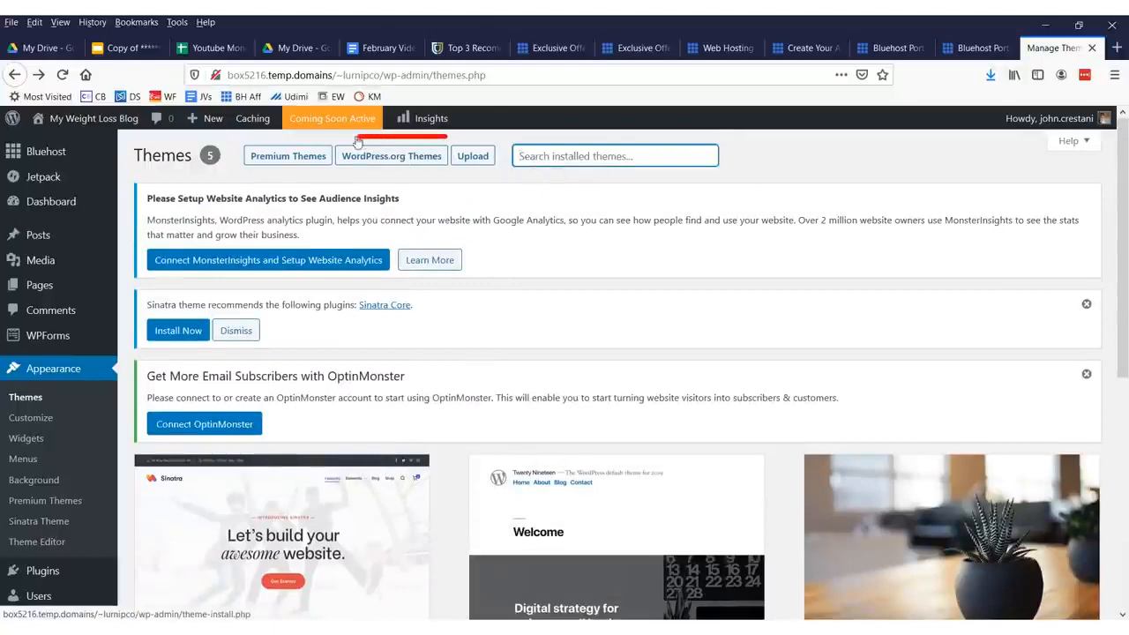
mouse_move(327, 169)
left_mouse_down()
mouse_move(441, 173)
mouse_move(388, 135)
left_mouse_up()
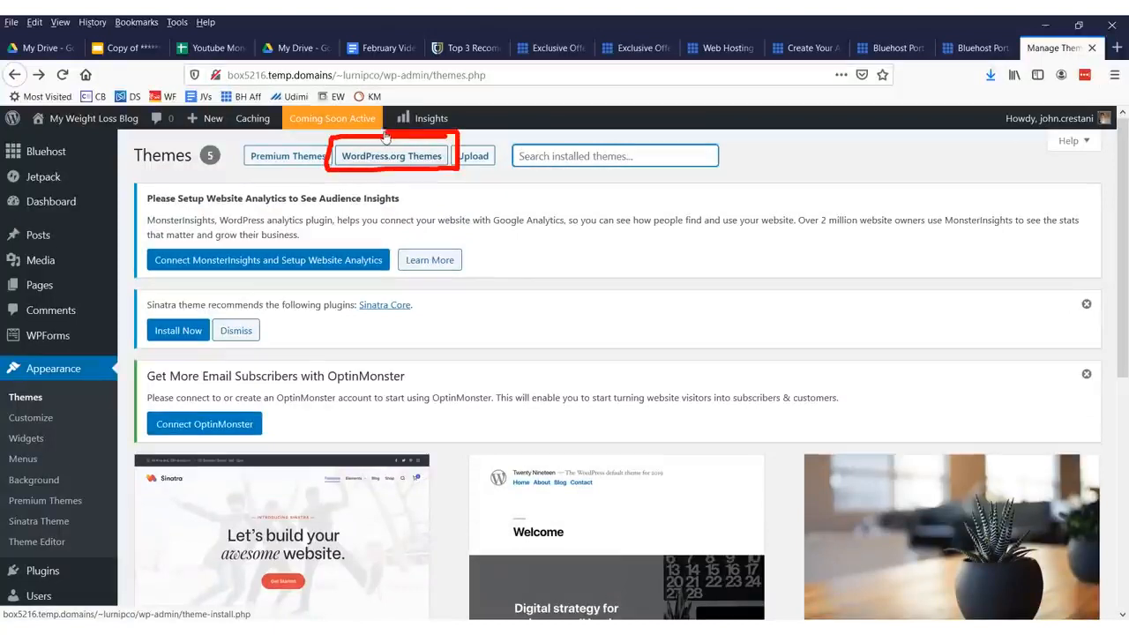
left_click(394, 167)
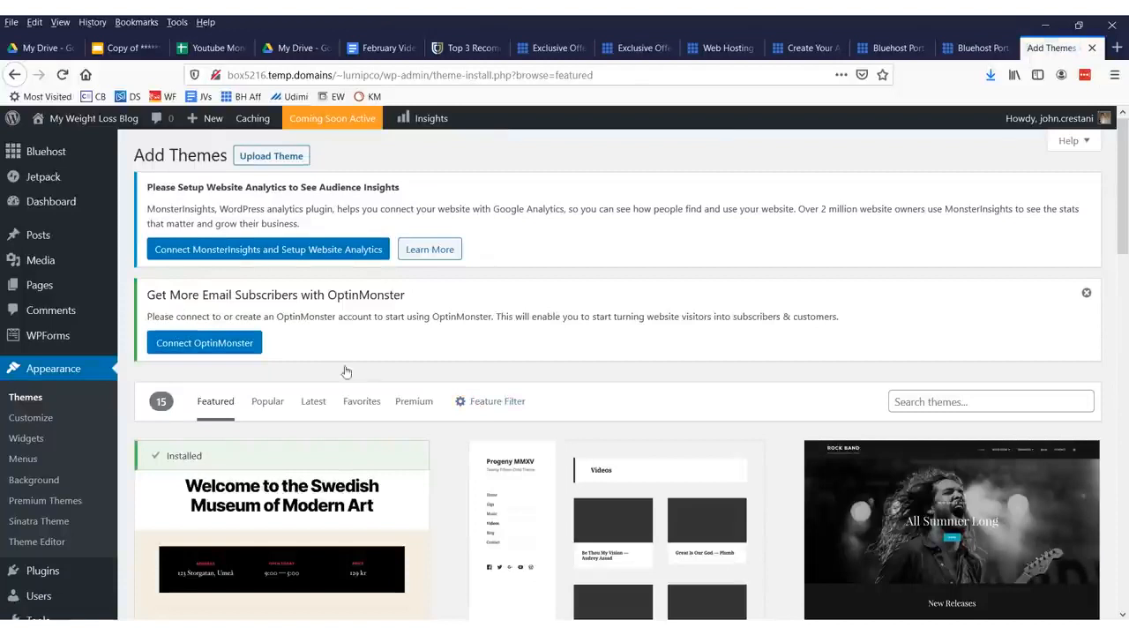
mouse_move(553, 371)
left_mouse_down()
mouse_move(416, 394)
mouse_move(556, 420)
left_mouse_up()
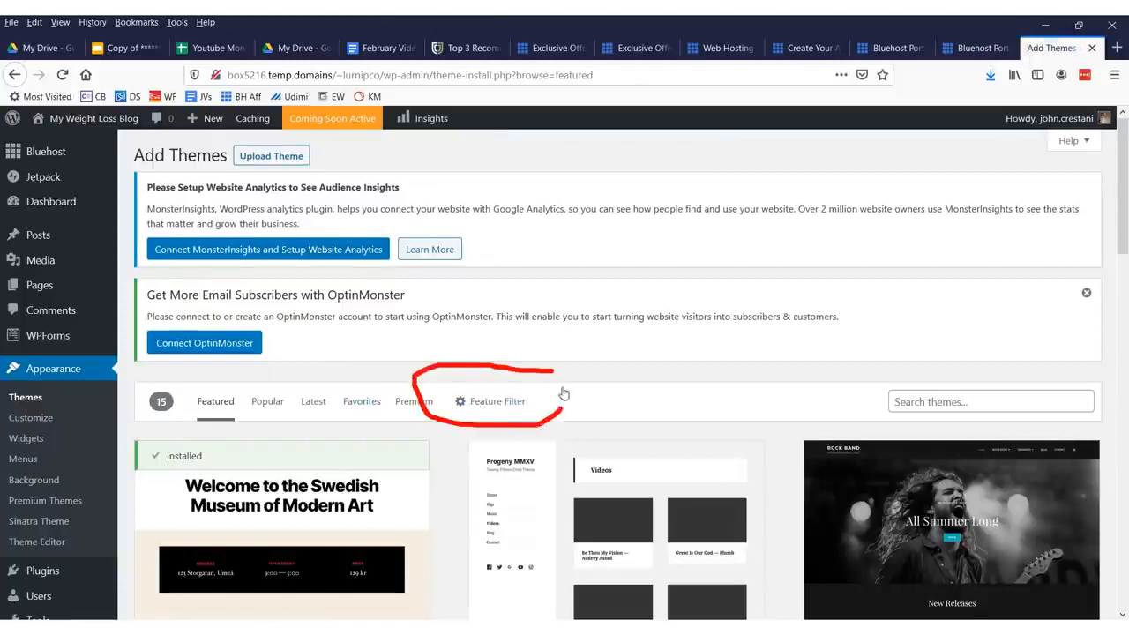
Filter the available themes by the E-Commerce subject and the One Column layout
left_click(492, 401)
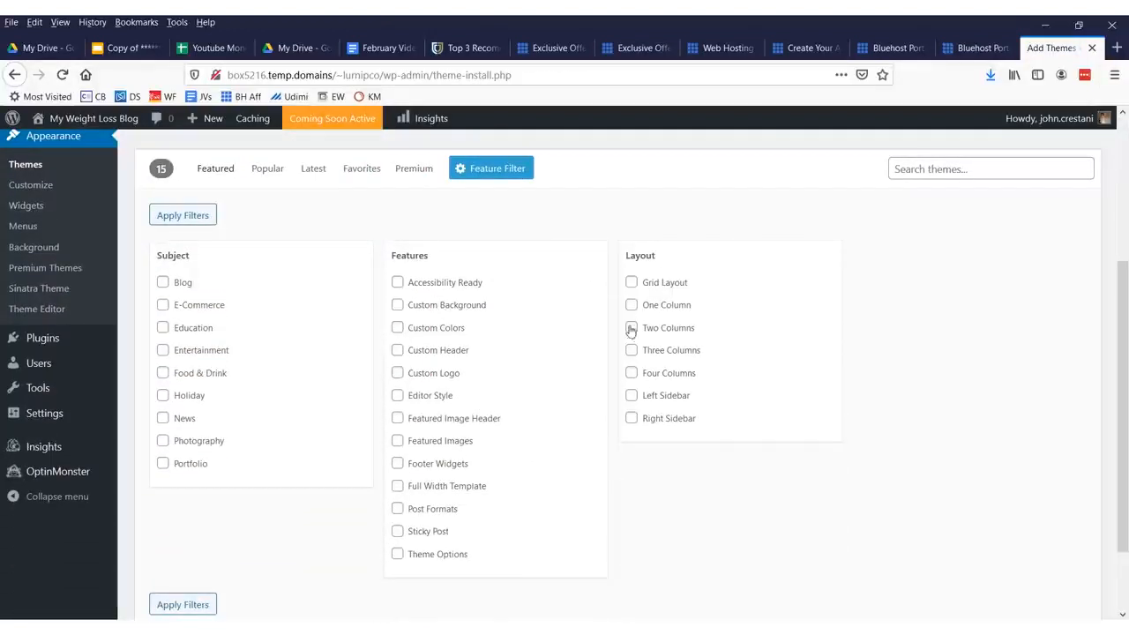
left_click(631, 306)
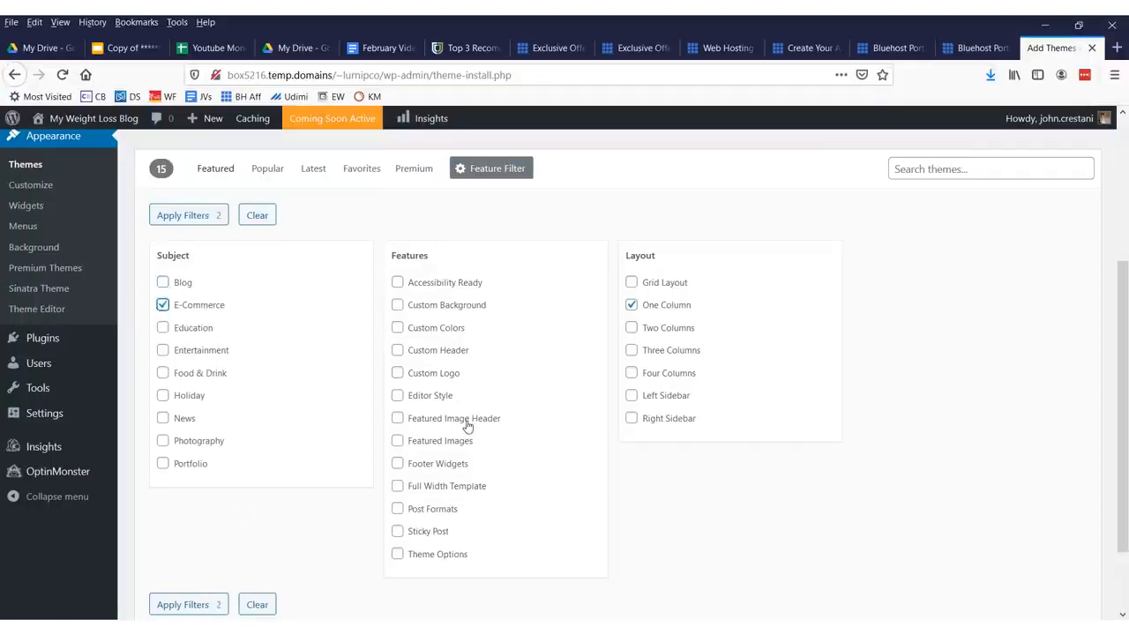
left_click(186, 605)
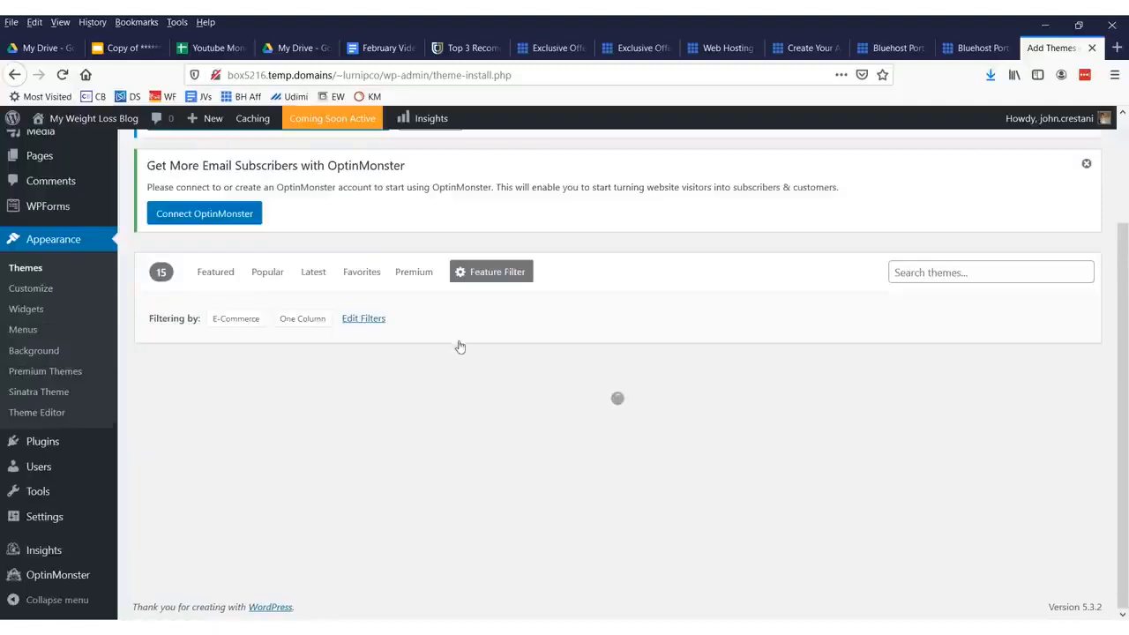
Preview the Narmada theme, look through its sample posts, and close the preview
left_click(400, 579)
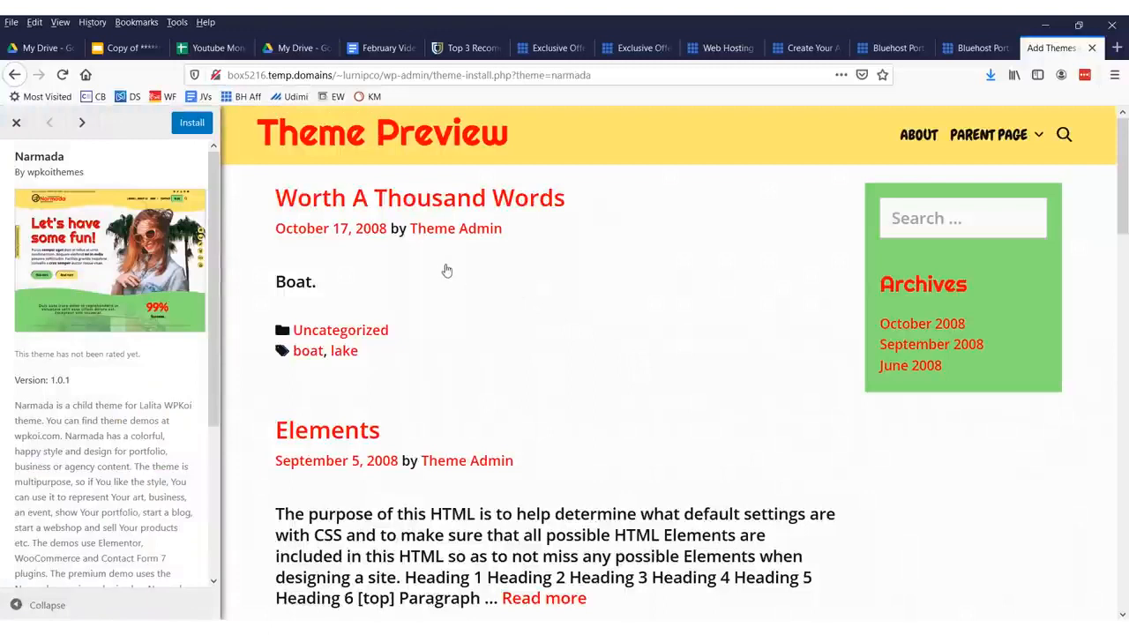
scroll(437, 300, "down", 5)
scroll(433, 317, "up", 5)
scroll(579, 342, "down", 10)
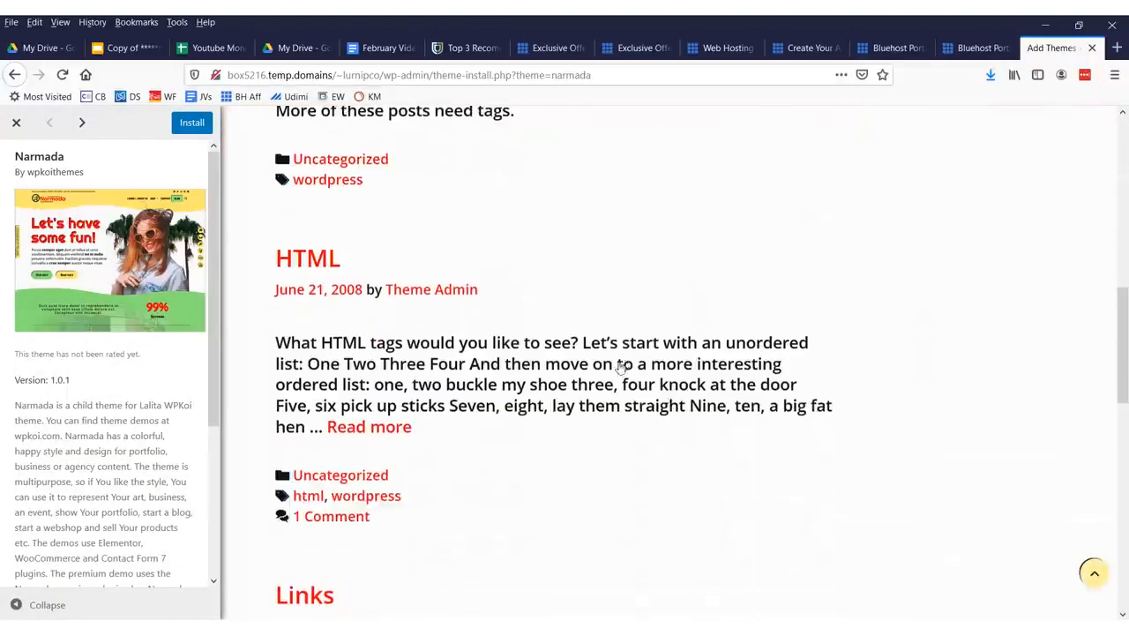
scroll(482, 284, "up", 6)
scroll(327, 282, "down", 11)
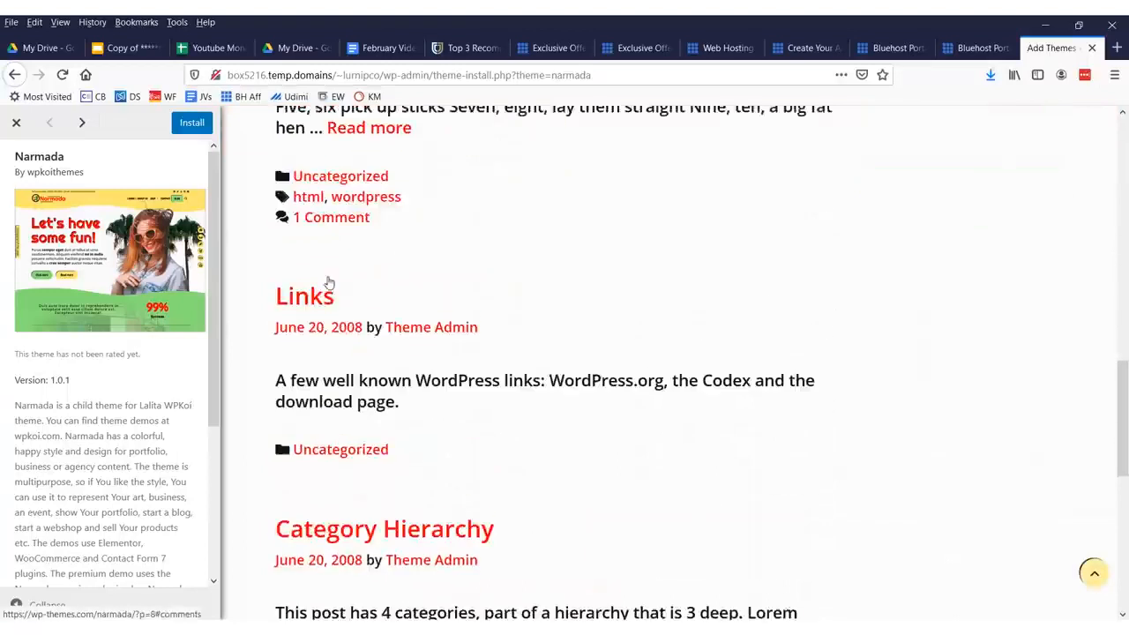
scroll(344, 296, "up", 6)
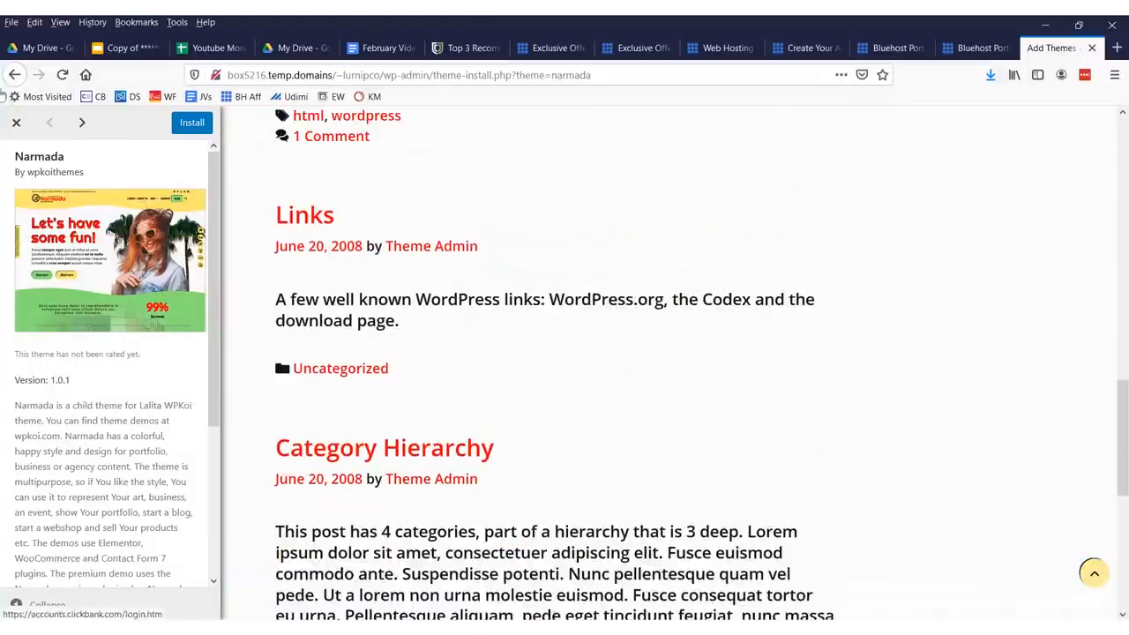
key("Escape")
Browse the featured themes, previewing the Eliza theme along the way
scroll(537, 379, "down", 3)
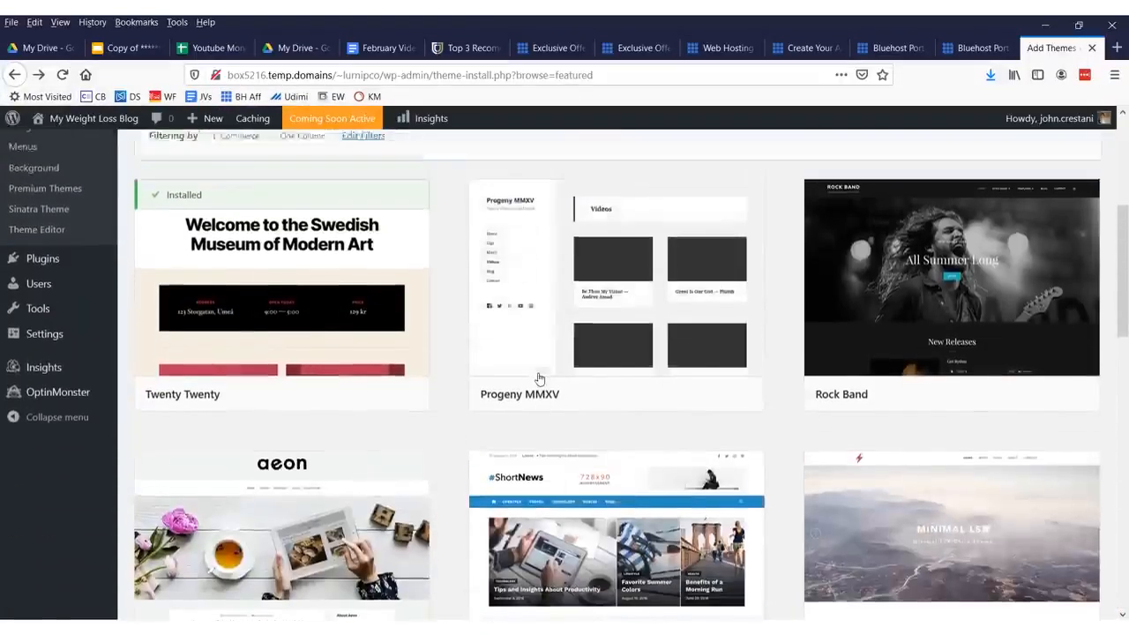
scroll(344, 468, "up", 5)
scroll(344, 468, "down", 9)
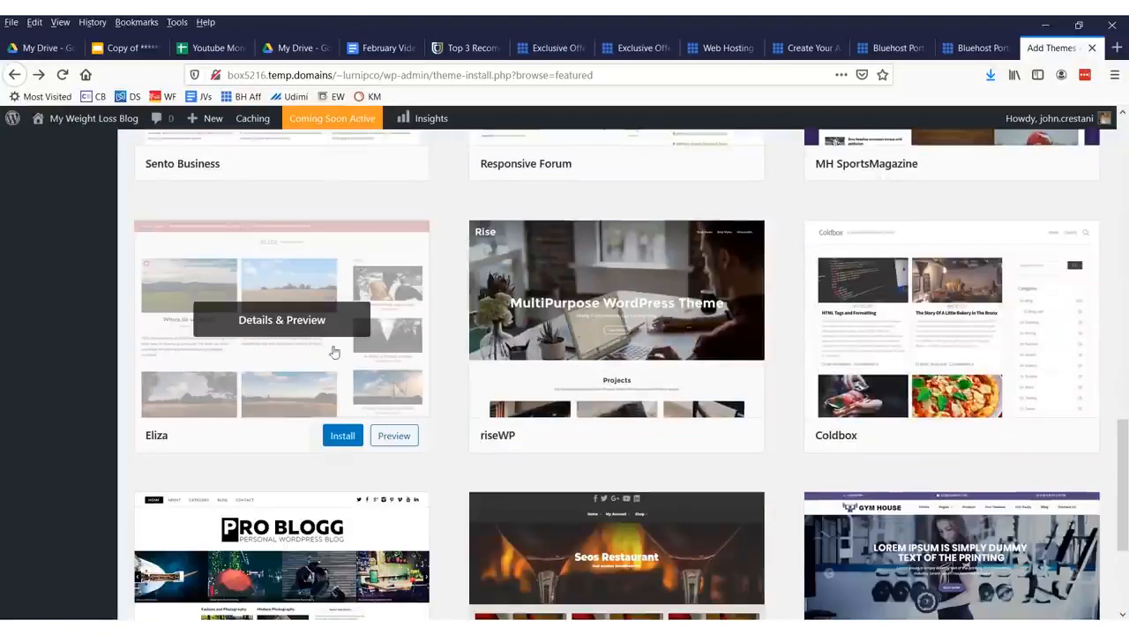
left_click(394, 437)
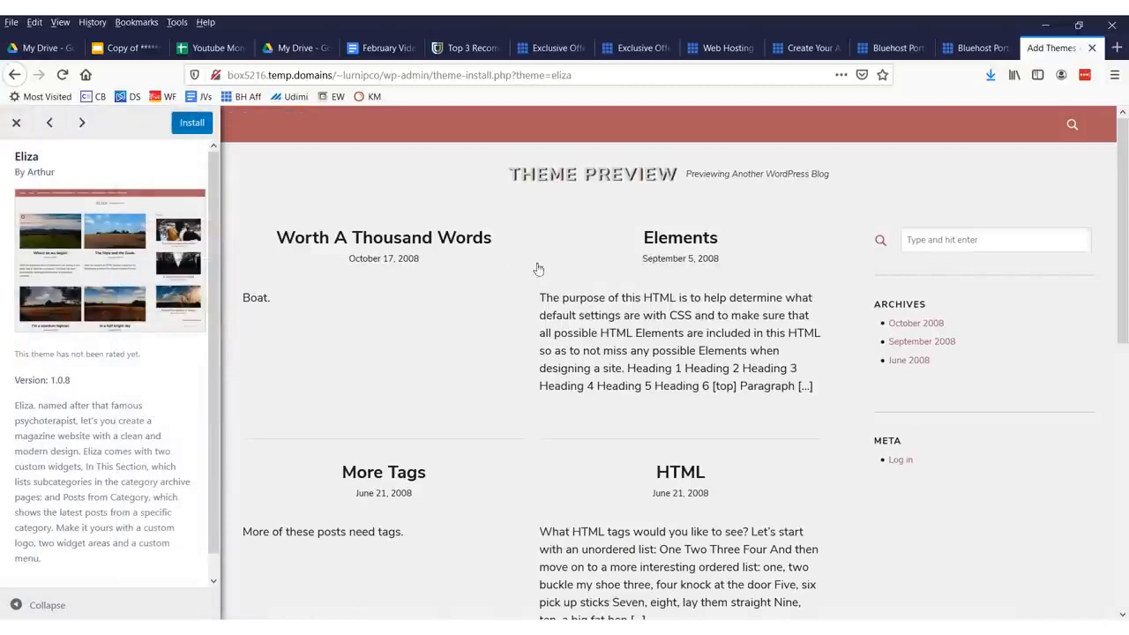
scroll(538, 268, "down", 6)
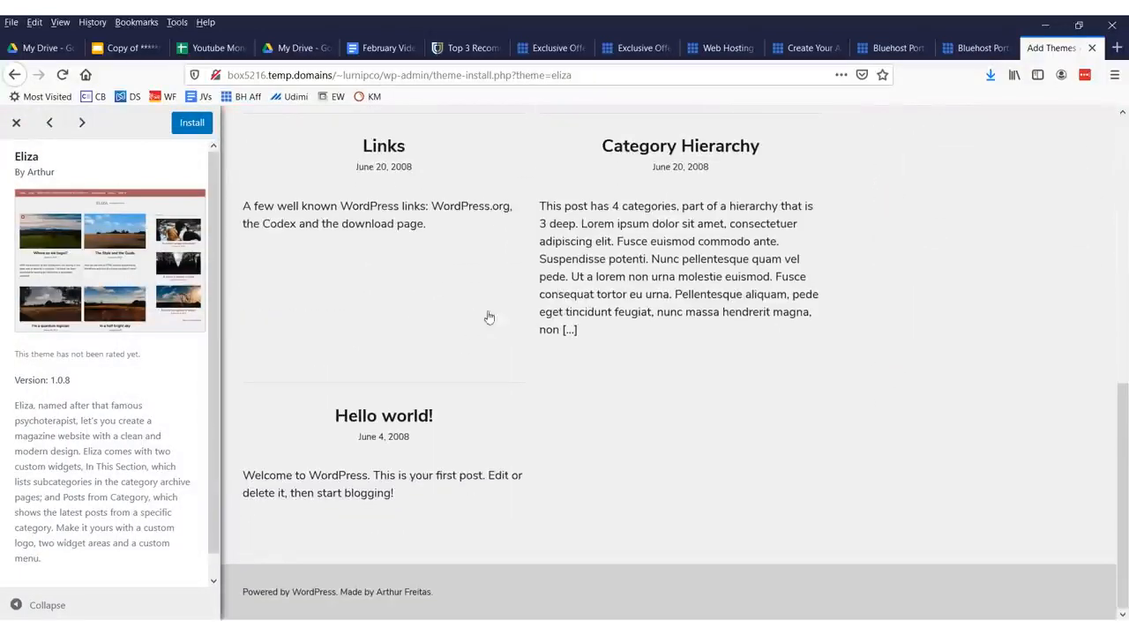
scroll(489, 318, "up", 3)
key("Escape")
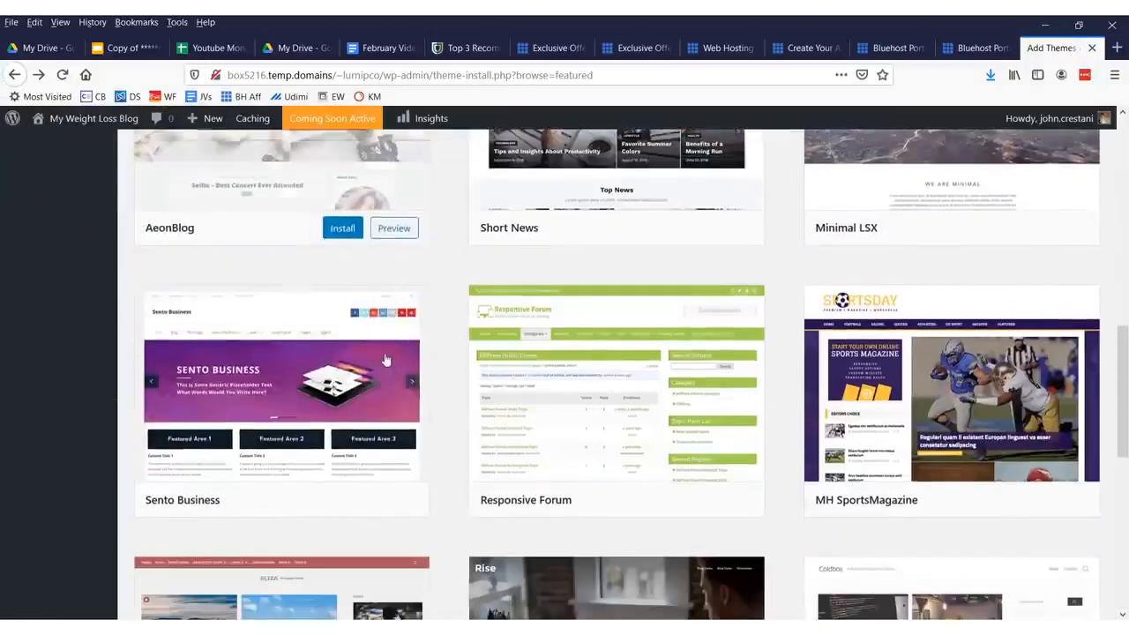
scroll(385, 360, "down", 5)
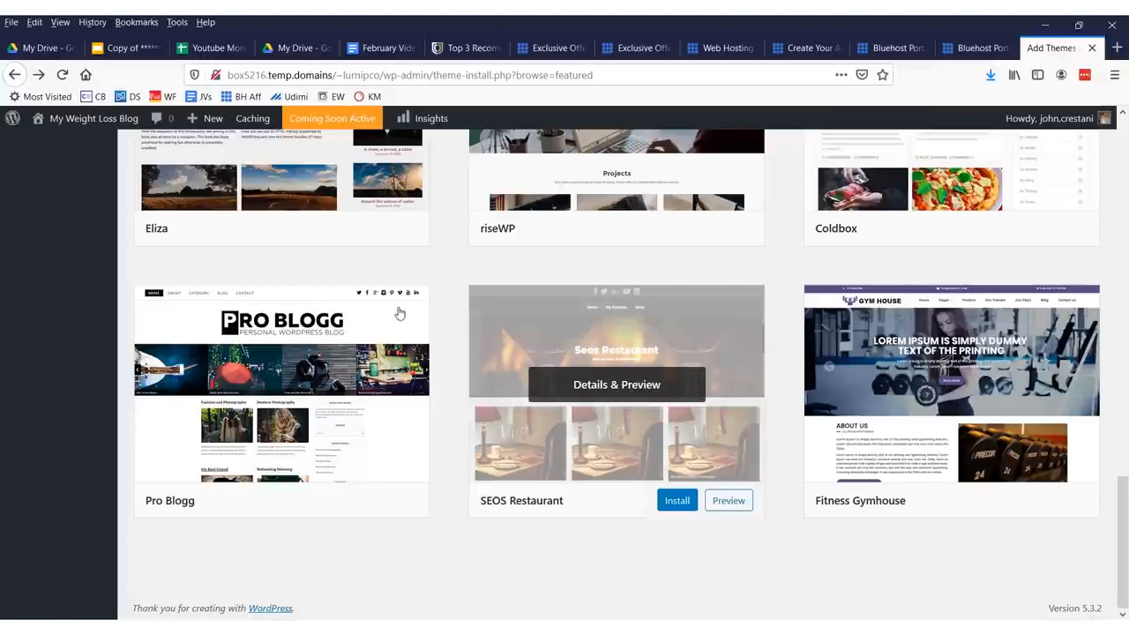
scroll(402, 314, "up", 15)
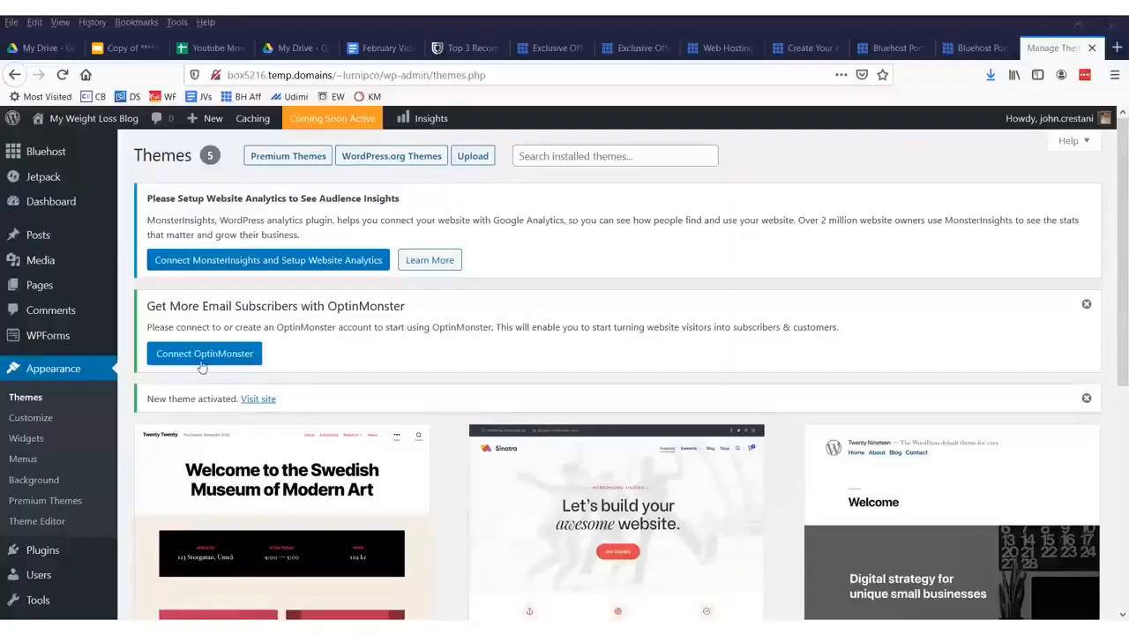
left_click_drag(90, 225, 0, 239)
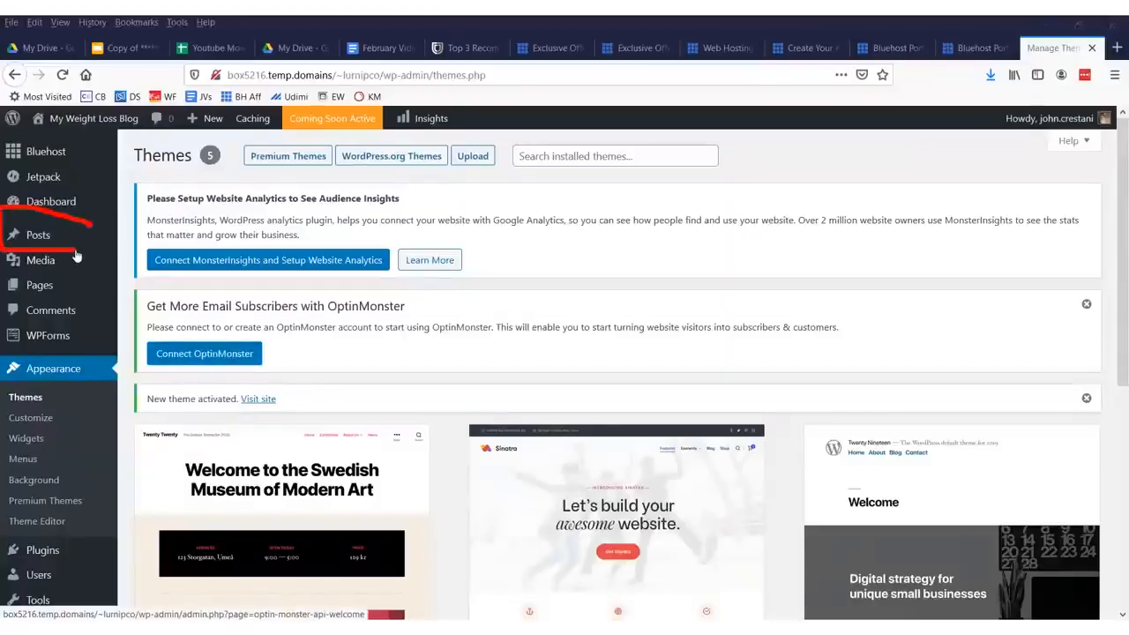
mouse_move(435, 249)
left_mouse_down()
mouse_move(142, 216)
mouse_move(126, 242)
left_mouse_up()
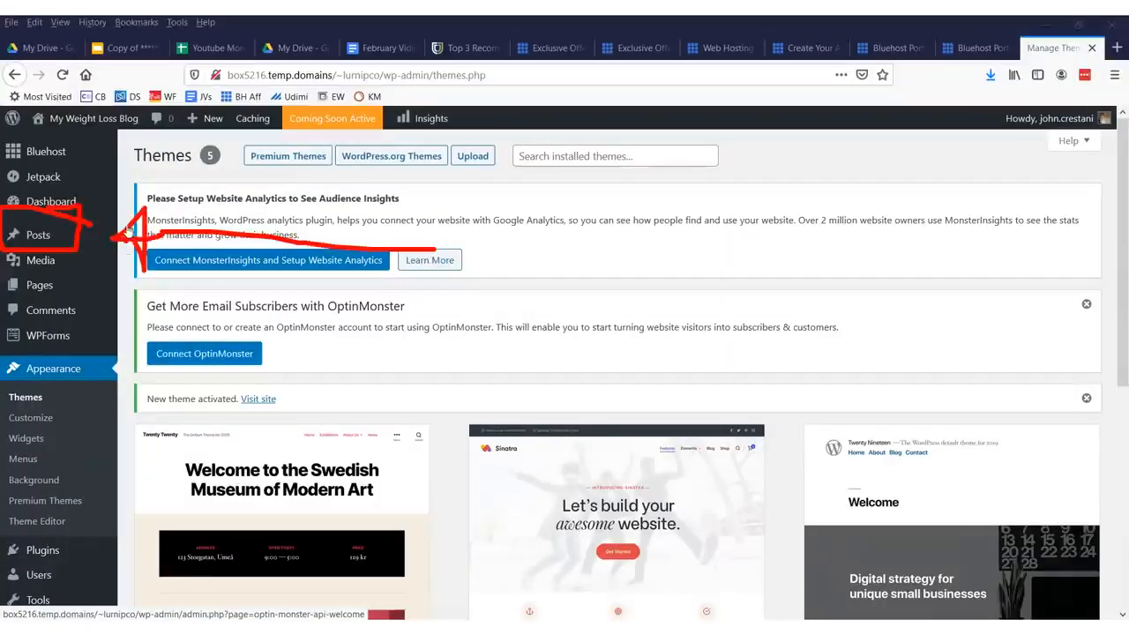
Start a new blog post, dismiss the welcome tip, and title the post "How I lost weight drinking beer!"
left_click(38, 237)
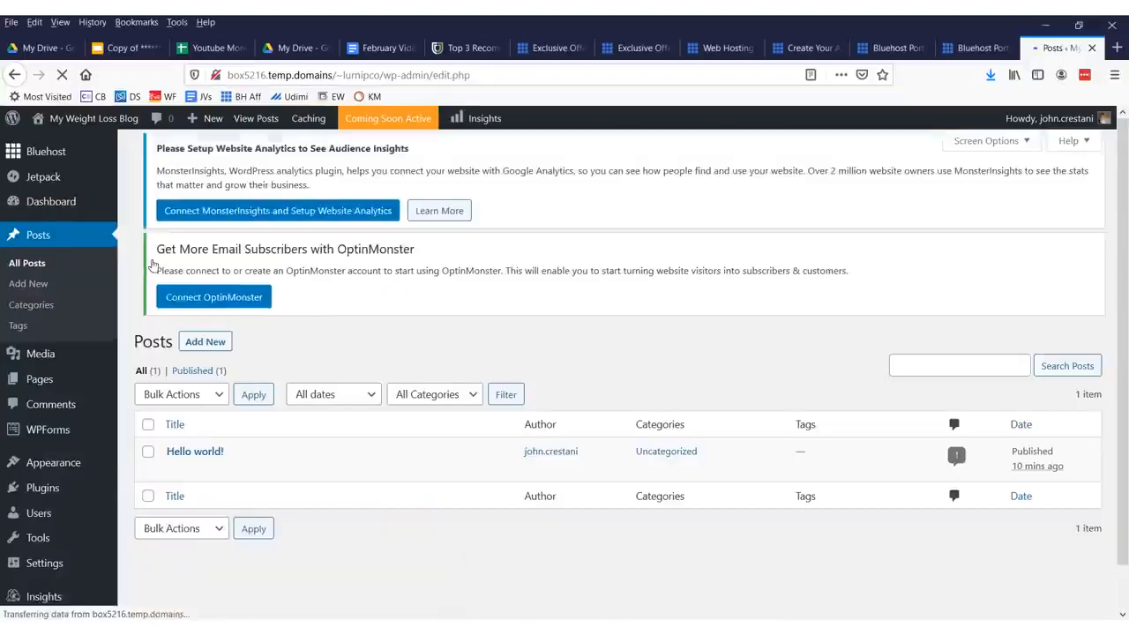
left_click(36, 288)
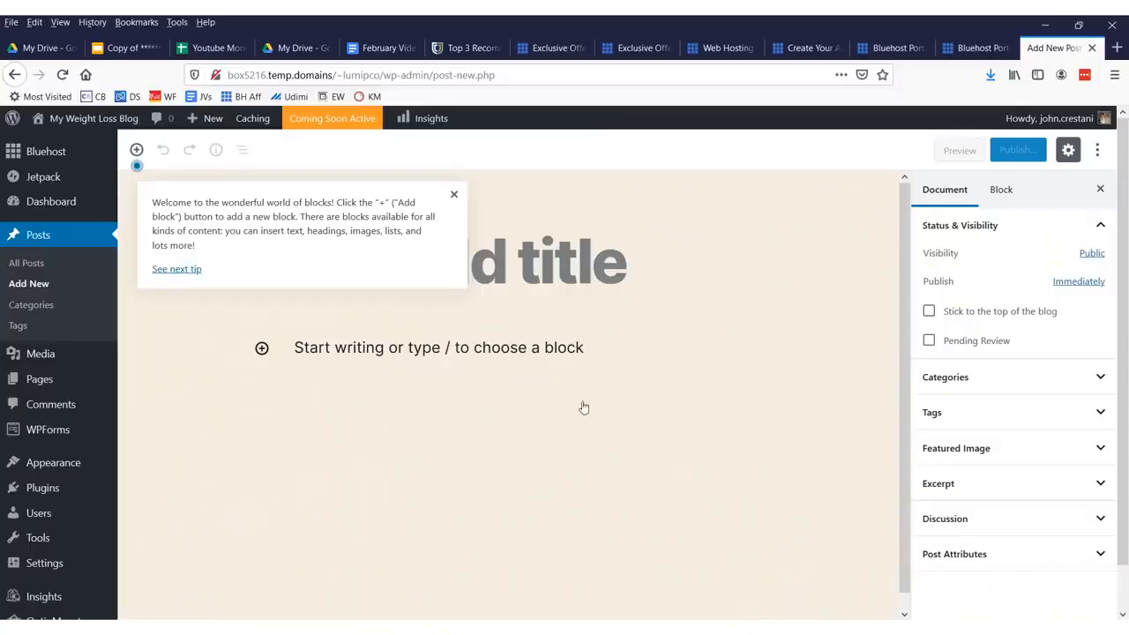
left_click(456, 195)
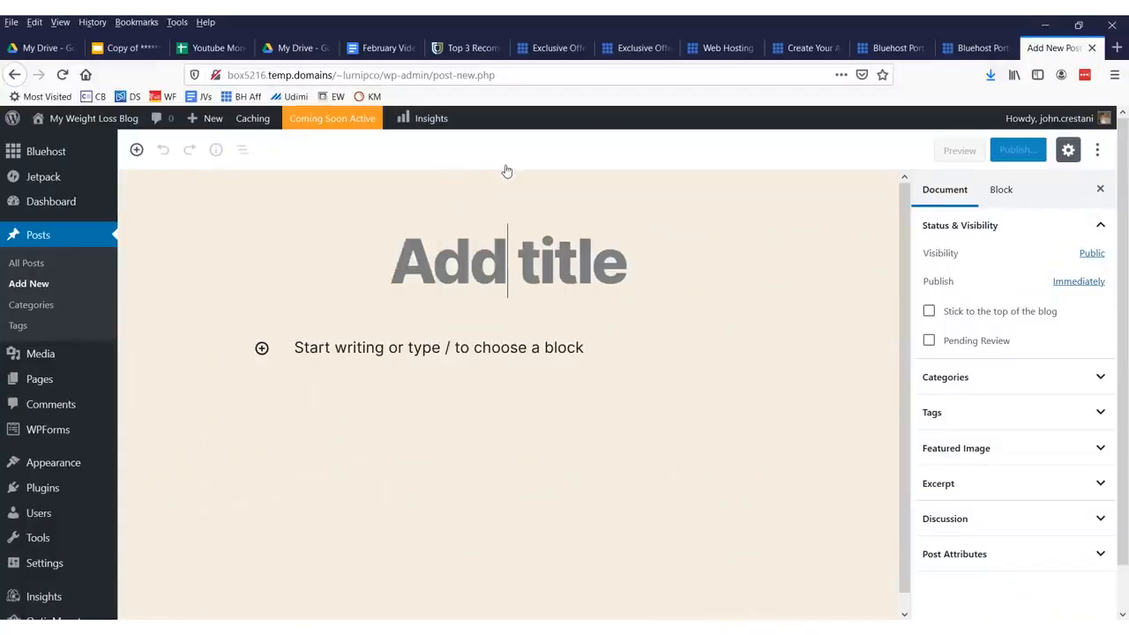
type("How")
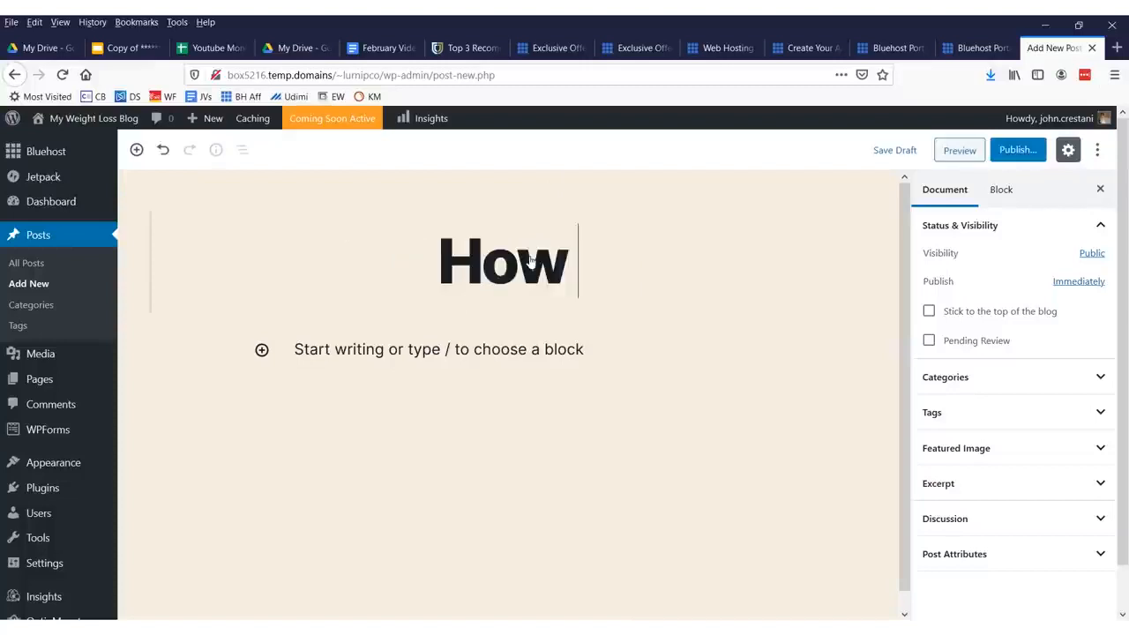
type(" I lost w")
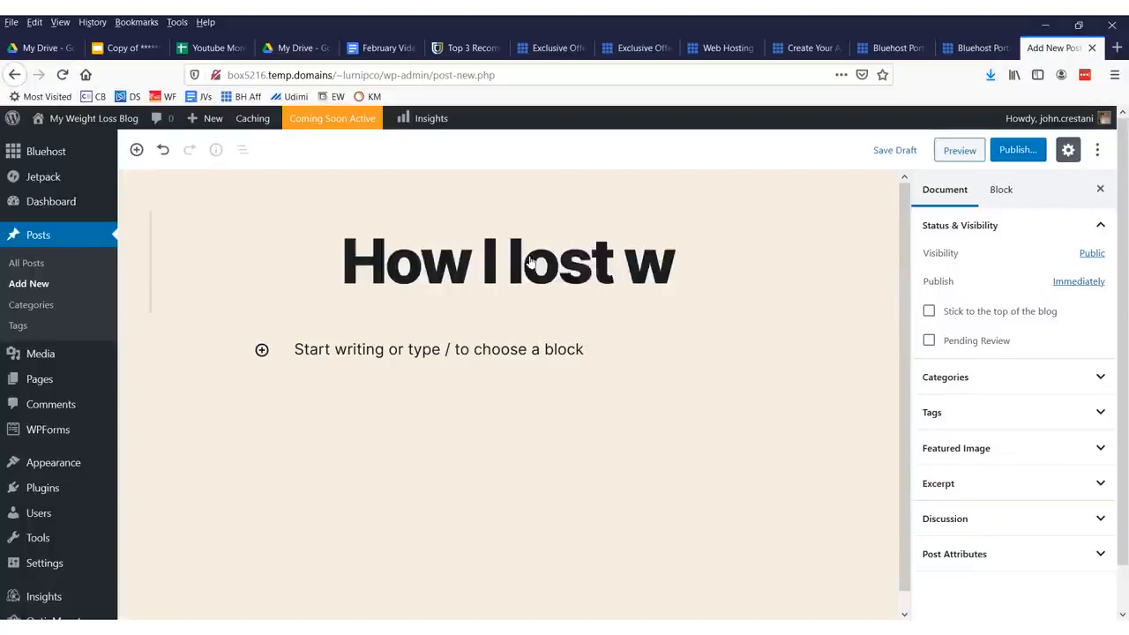
type("eight drinking beer!")
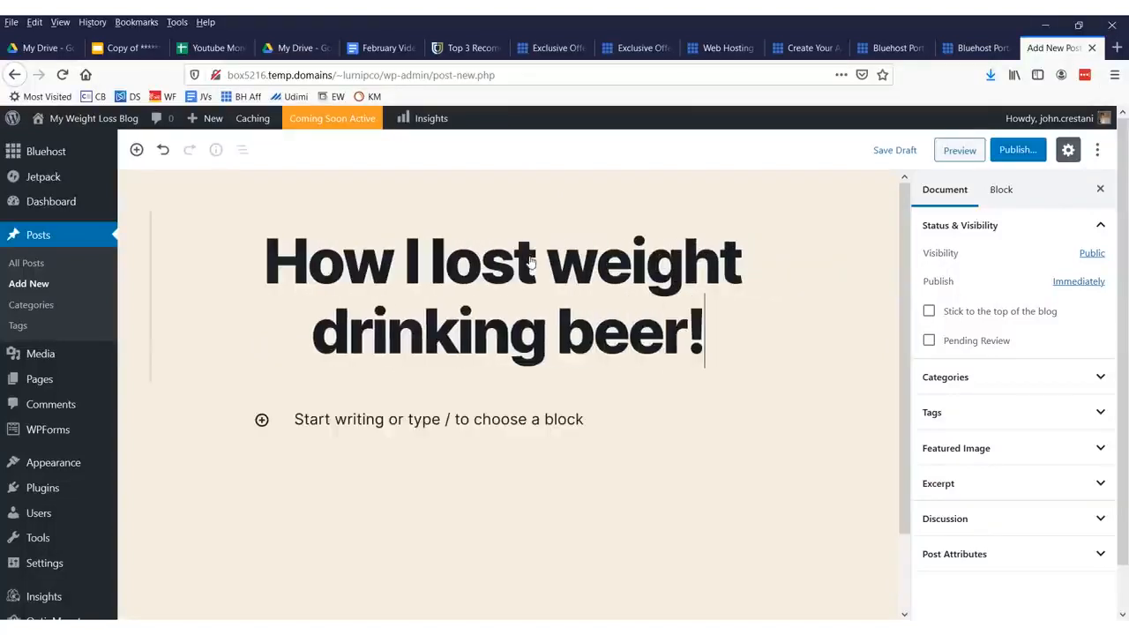
Write "Heres how and here are my recommended beers" as the post's body, followed by LINK placeholder paragraphs
left_click(526, 423)
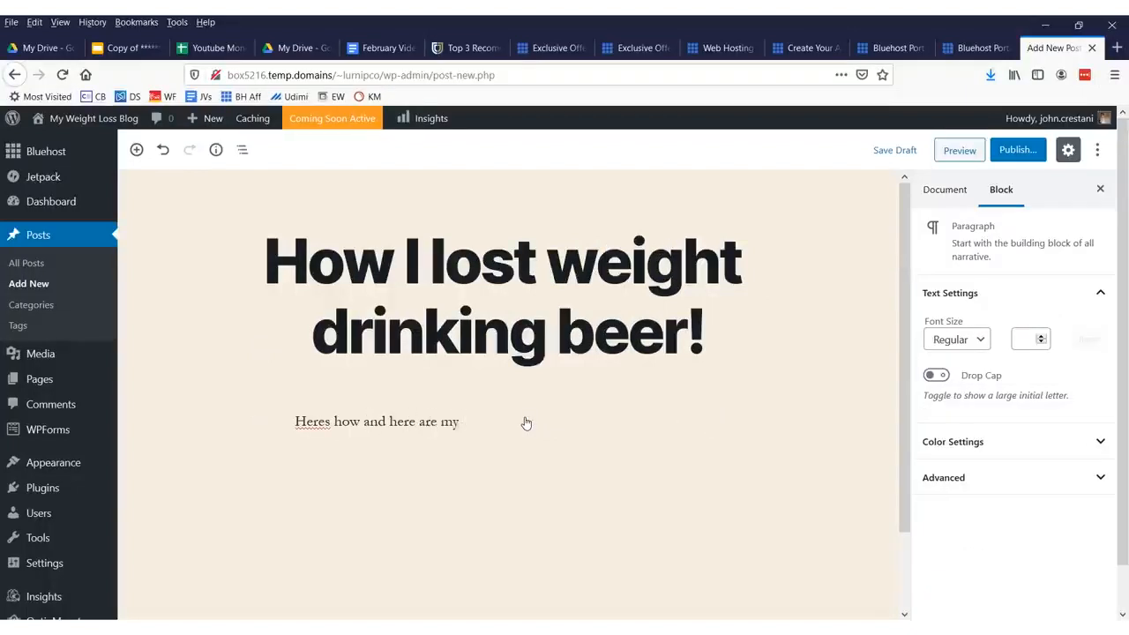
type("Heres how and here are my recommended beer")
type("s")
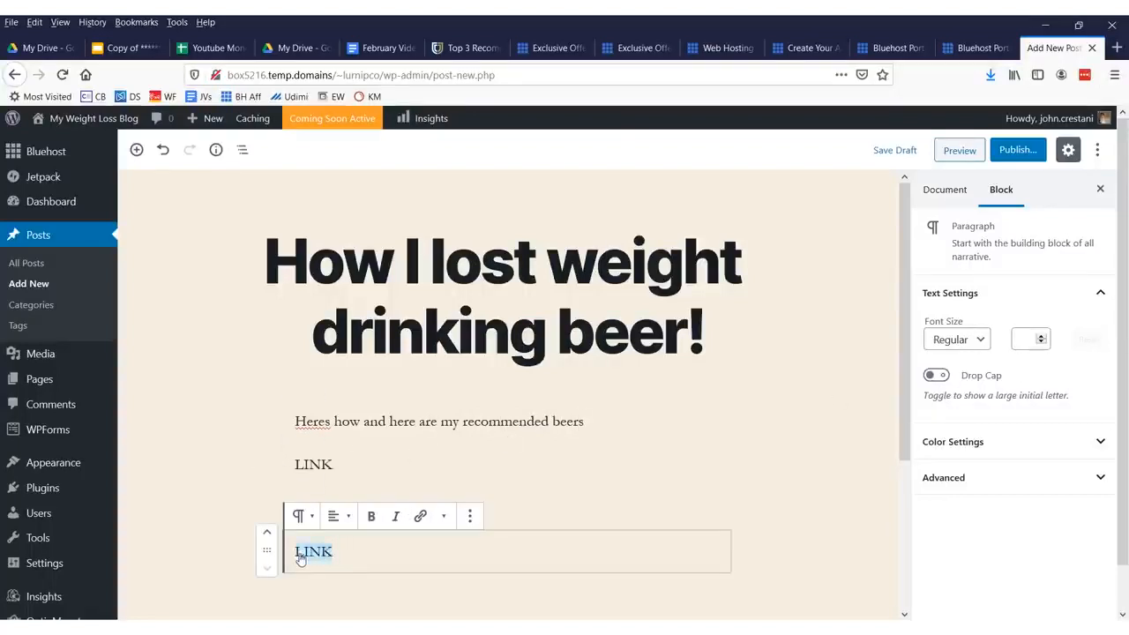
left_click(420, 518)
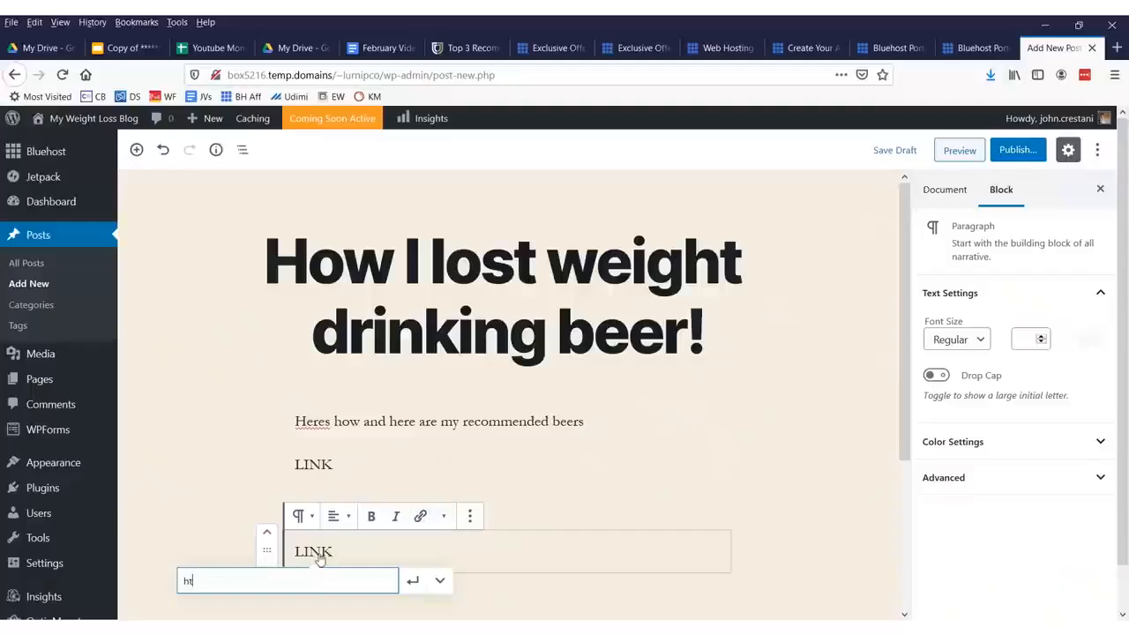
type("http")
type("://google.")
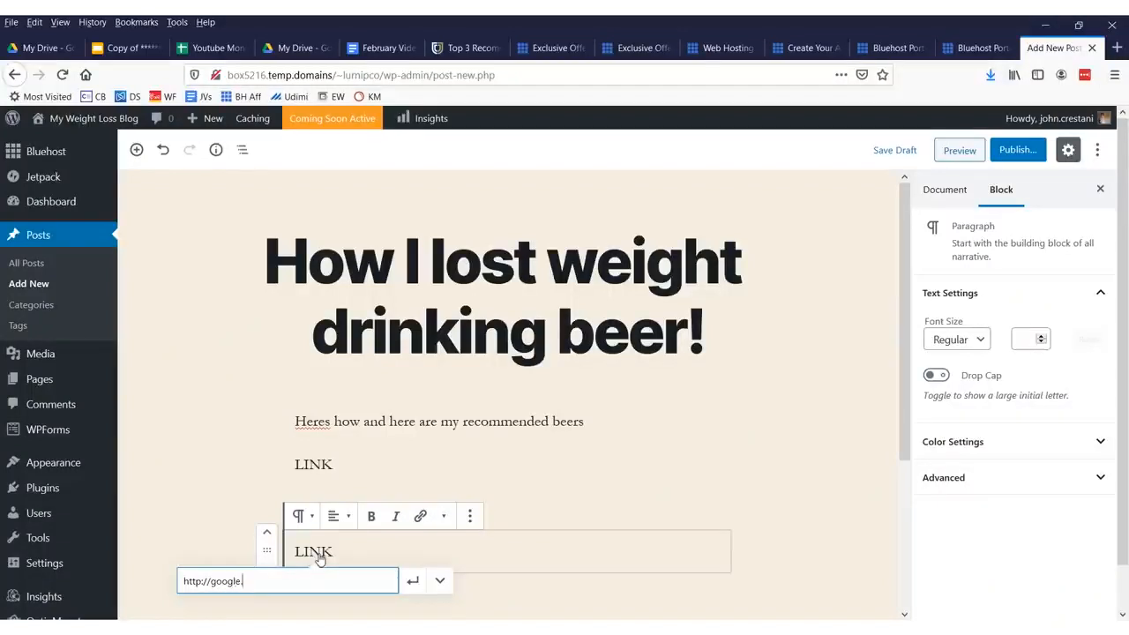
type("com")
key("Return")
left_click(608, 473)
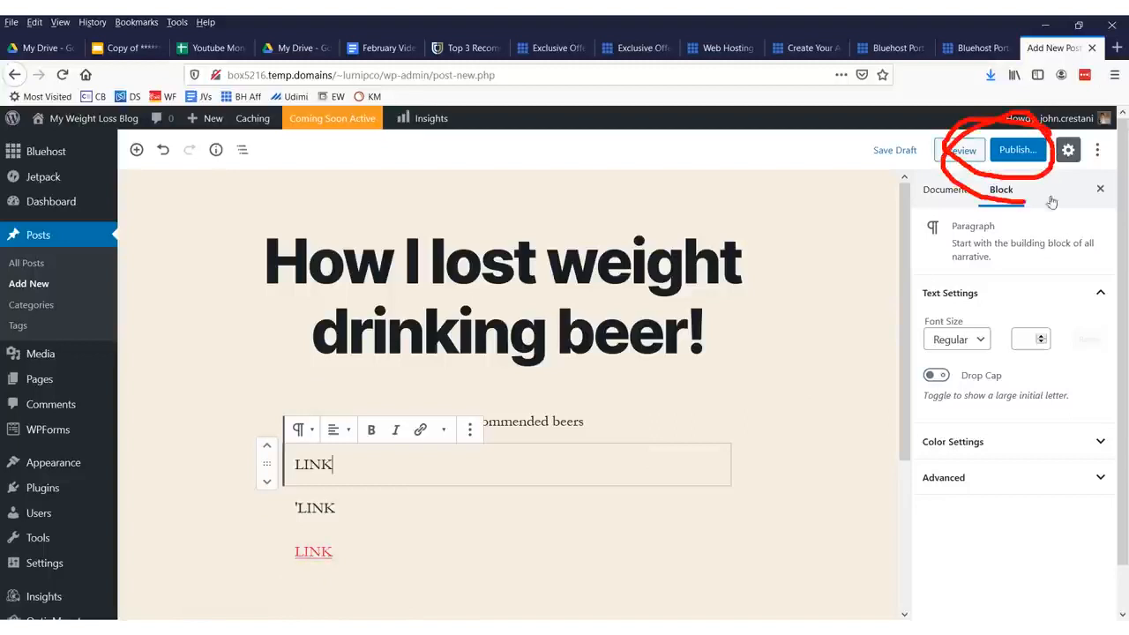
Publish the post, and open the Bluehost home page to find the option for launching the site
left_click_drag(640, 243, 908, 152)
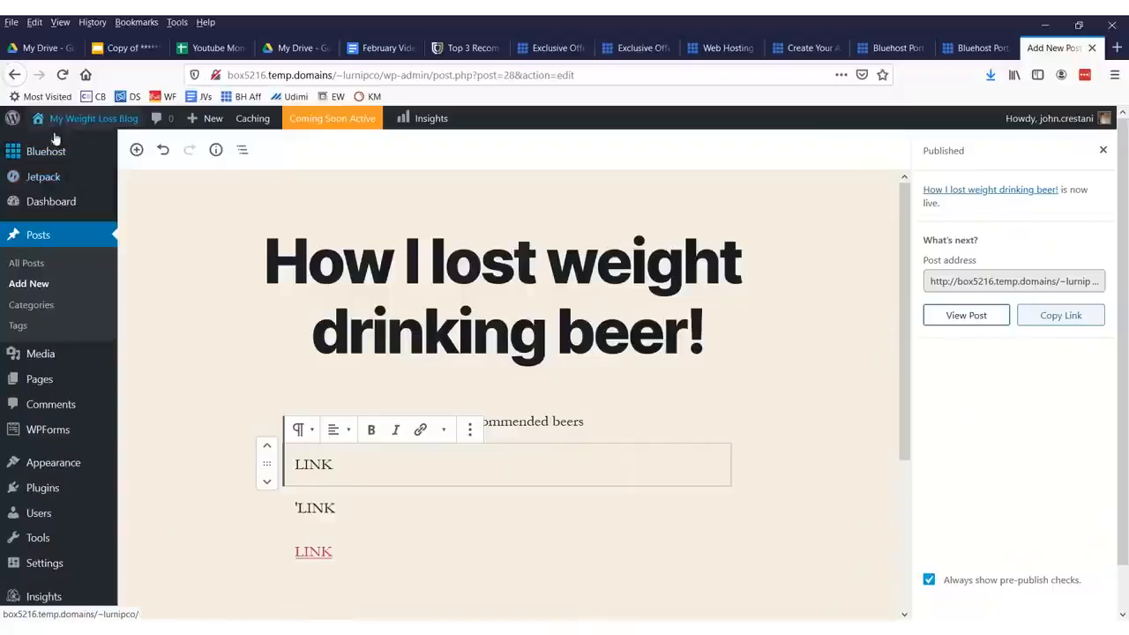
mouse_move(137, 157)
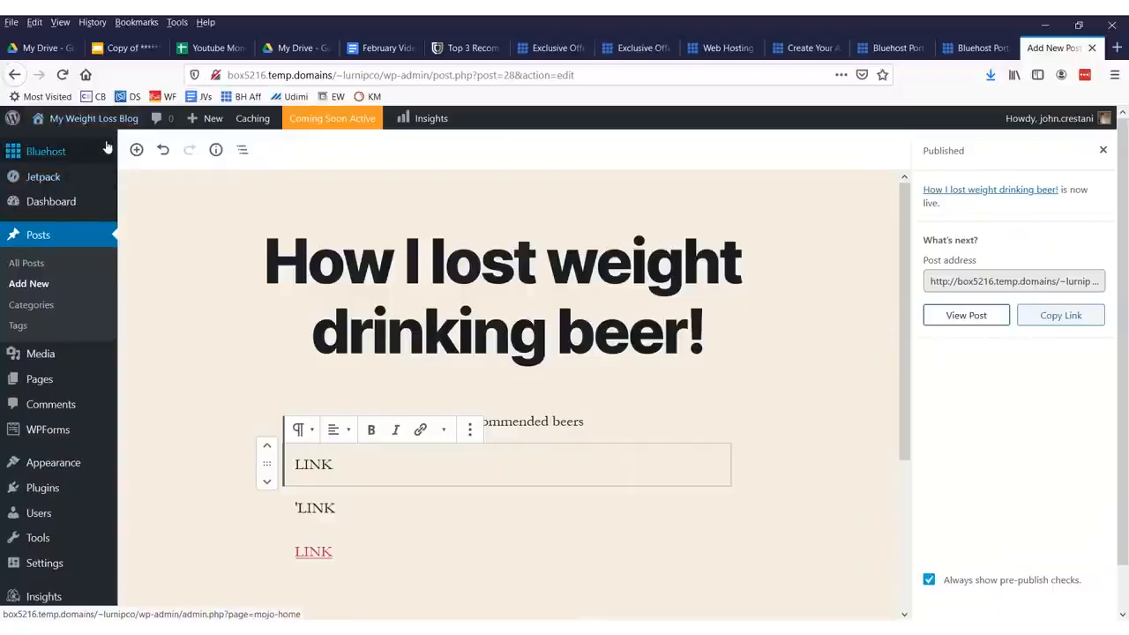
mouse_move(53, 157)
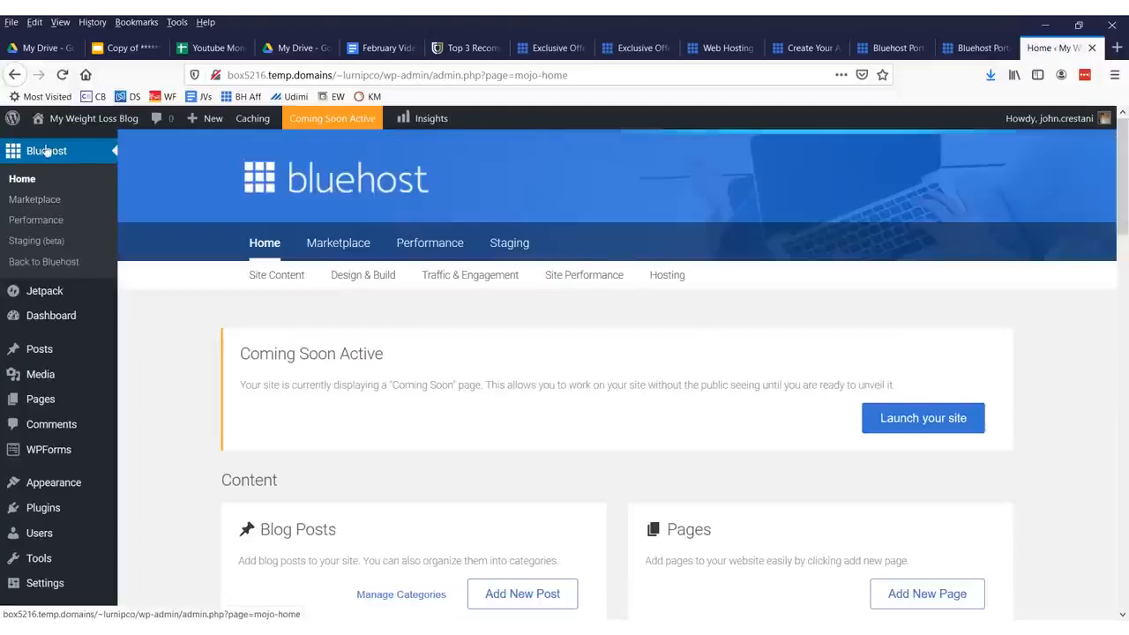
scroll(807, 217, "down", 2)
left_click_drag(194, 268, 792, 277)
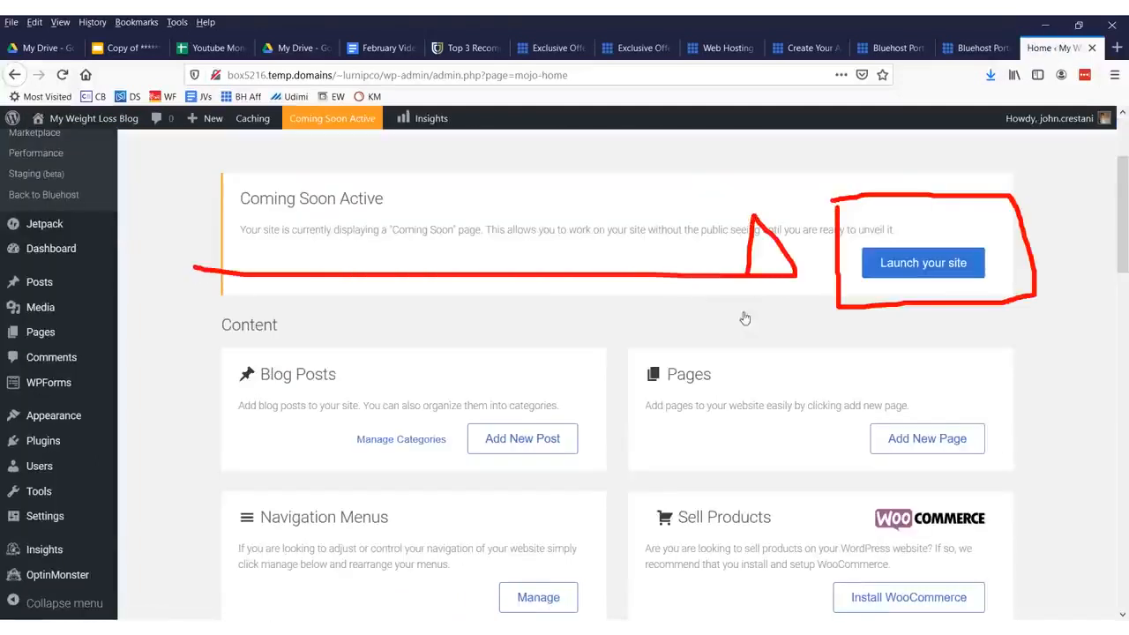
left_click_drag(957, 577, 944, 408)
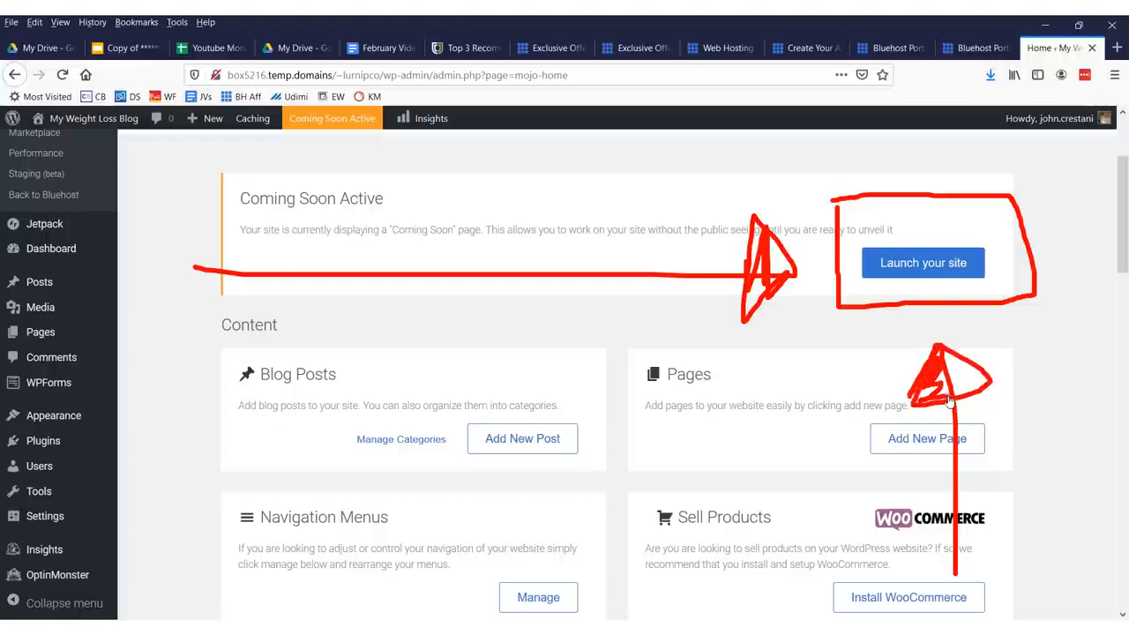
Start adding a new page from the Bluehost home page
left_click(890, 434)
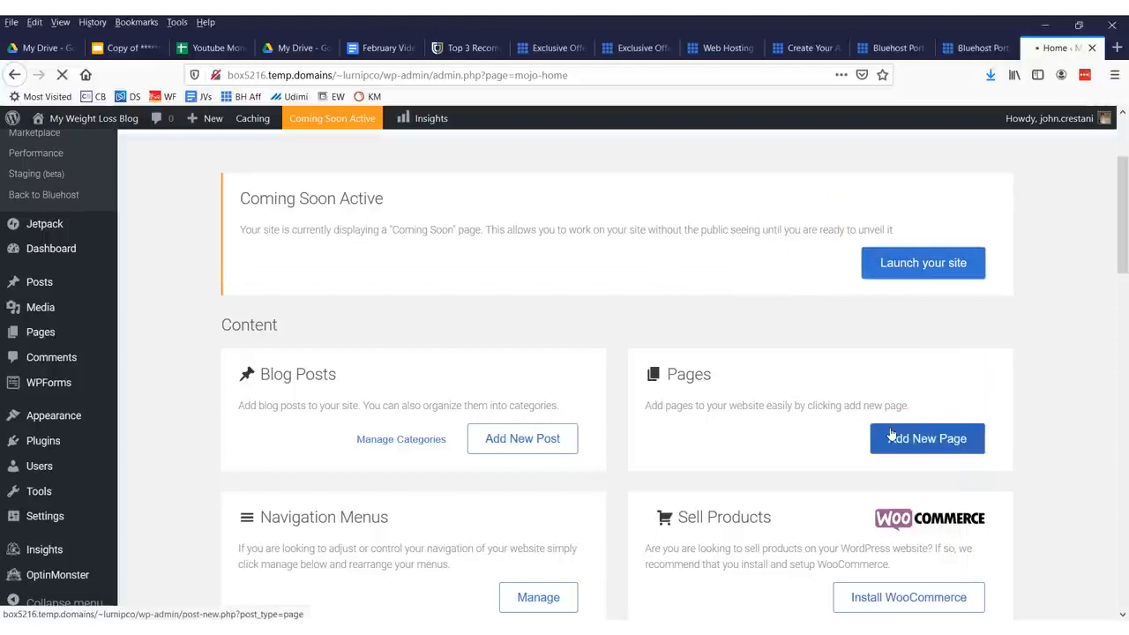